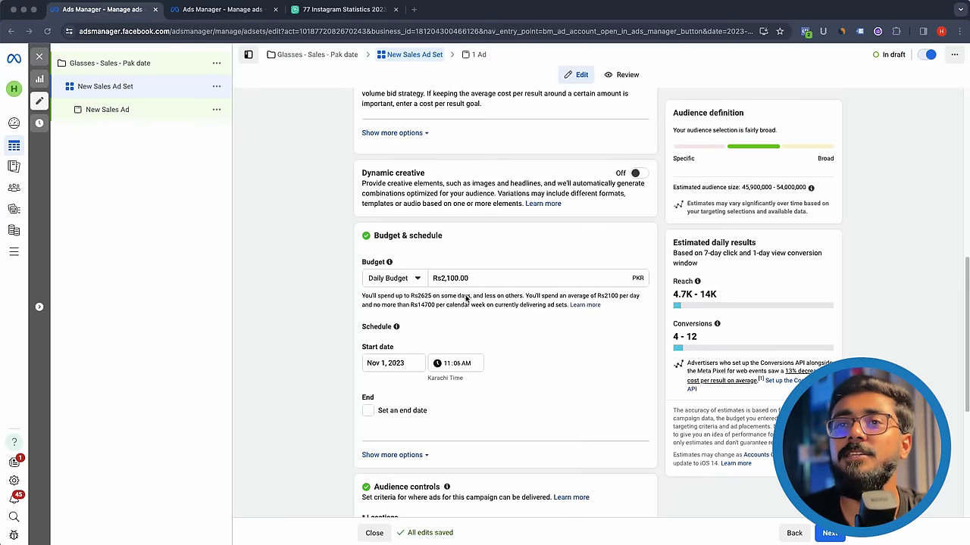
- Switch the ad set's budget type from Daily Budget to Lifetime Budget and select its amount
scroll(434, 345, "down", 2)
scroll(409, 250, "up", 1)
left_click(391, 227)
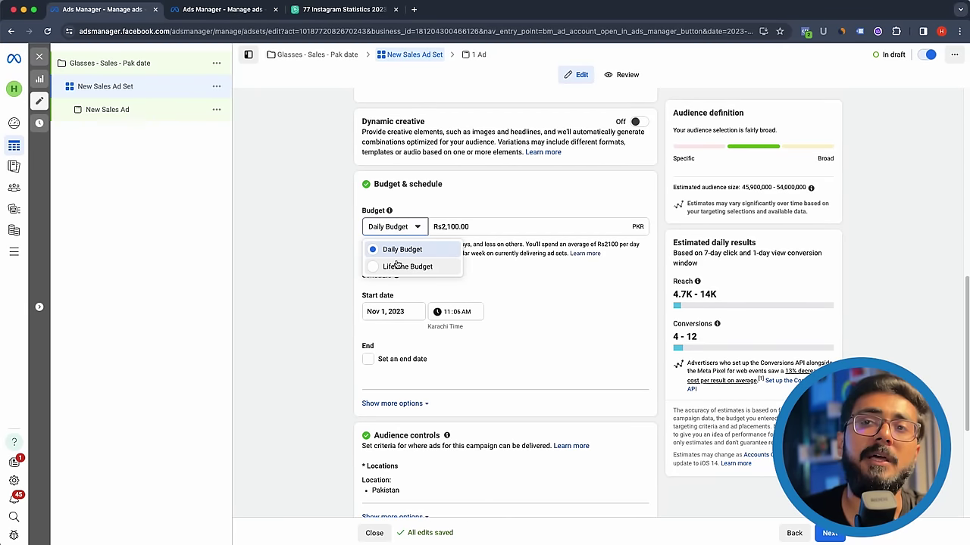
left_click(390, 231)
left_click(391, 229)
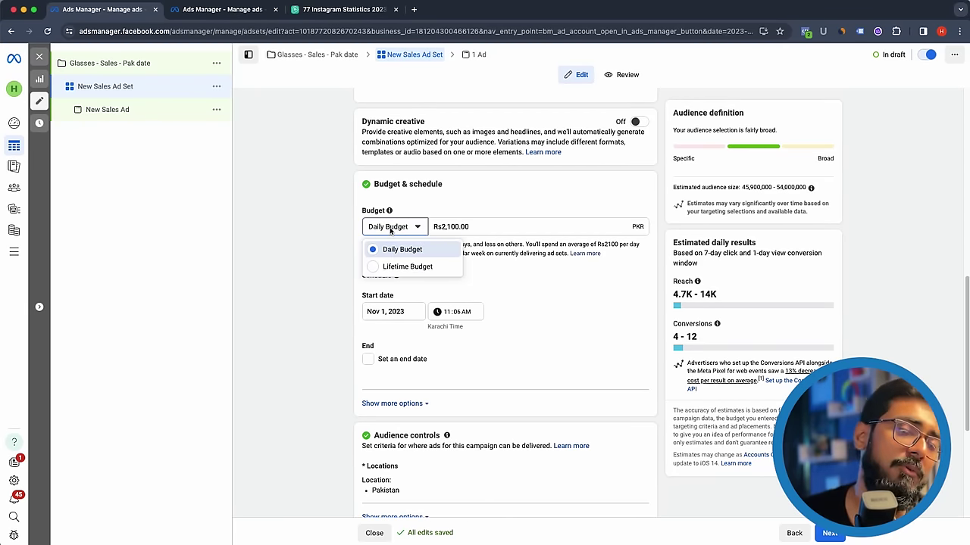
left_click(401, 229)
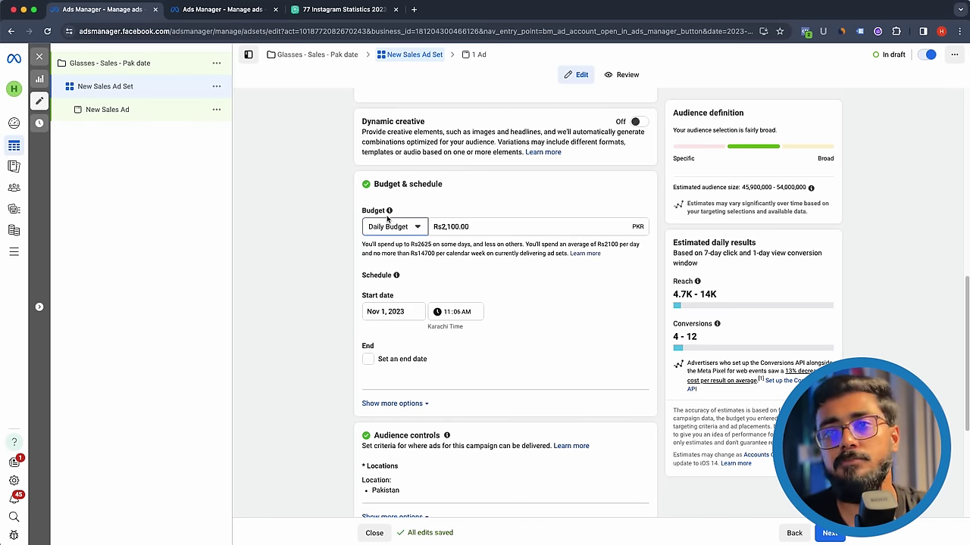
left_click(389, 228)
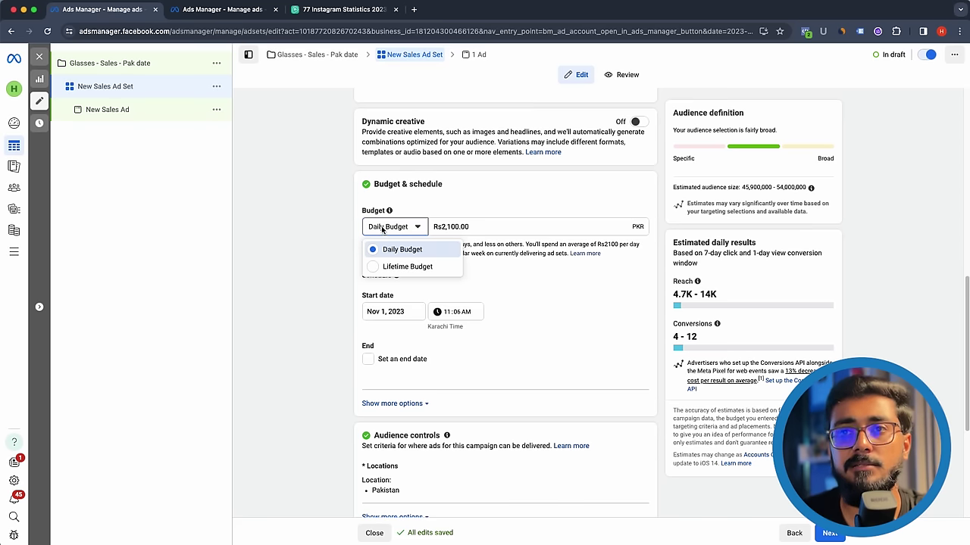
left_click(402, 267)
left_click(452, 225)
left_click(484, 223)
left_click_drag(440, 225, 468, 221)
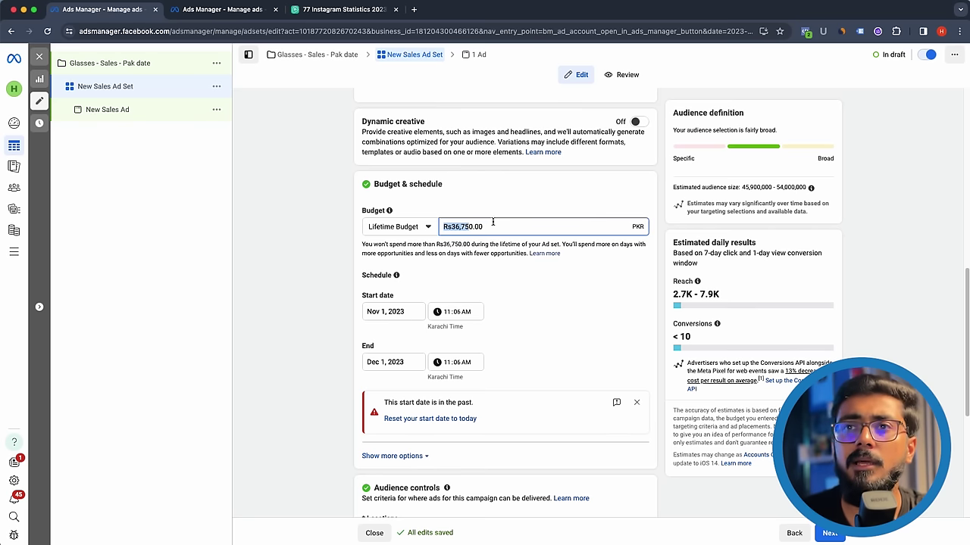
left_click_drag(495, 227, 453, 228)
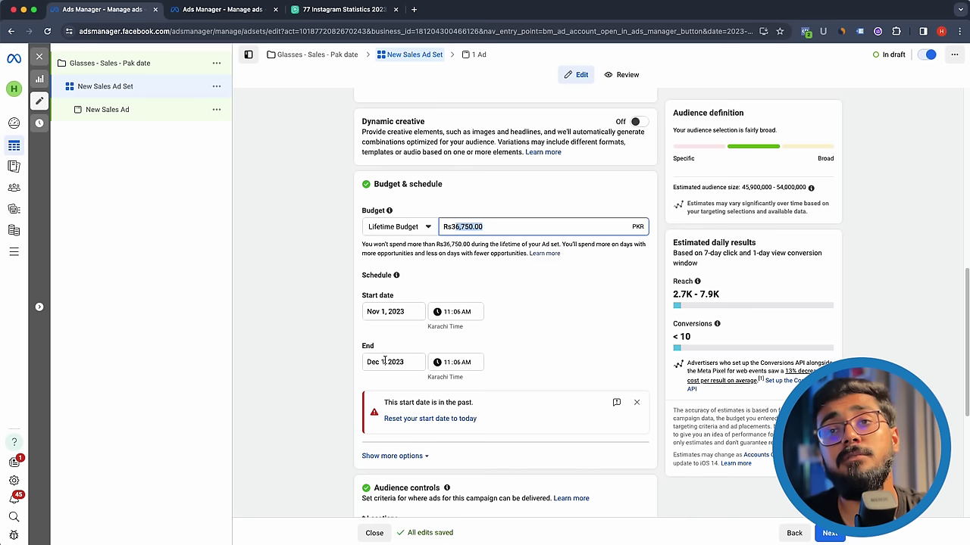
- Return the budget type to Daily Budget and leave the schedule without an end date
left_click(394, 227)
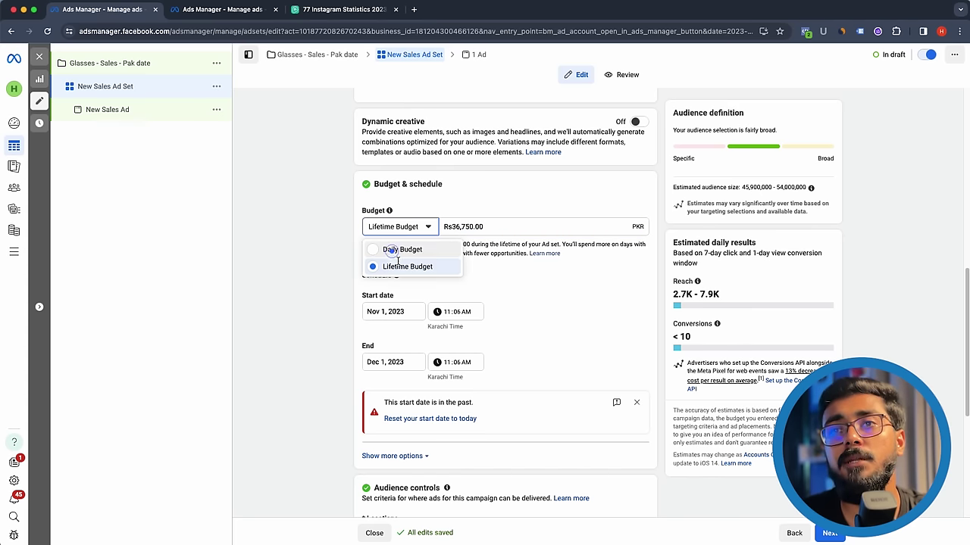
left_click(386, 249)
left_click(367, 360)
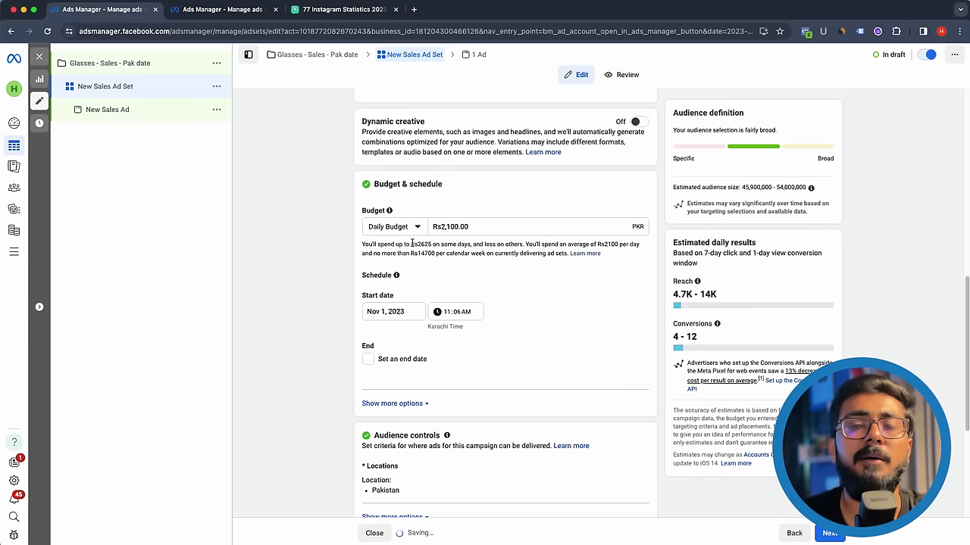
- Enable an end date for the ad set's schedule and disable it again
scroll(387, 269, "down", 2)
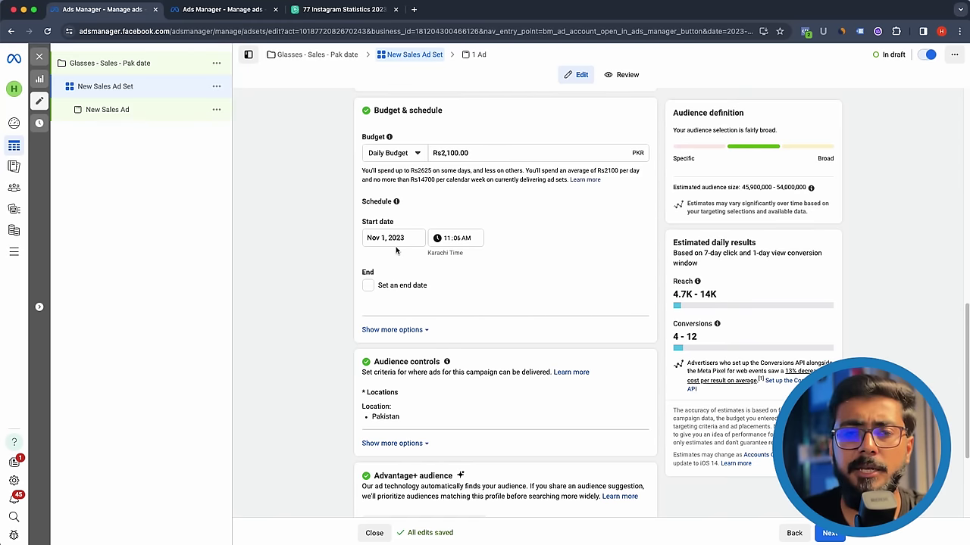
left_click(368, 287)
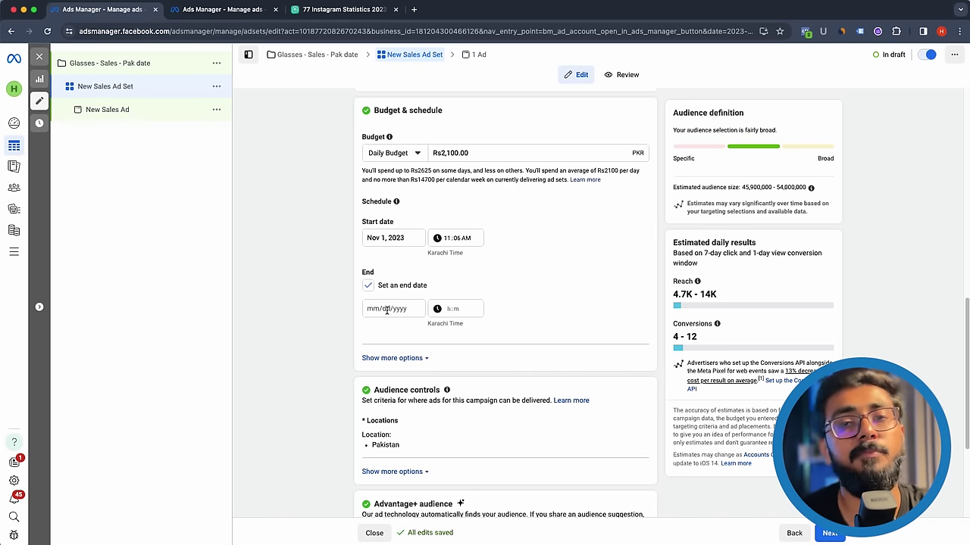
left_click(367, 285)
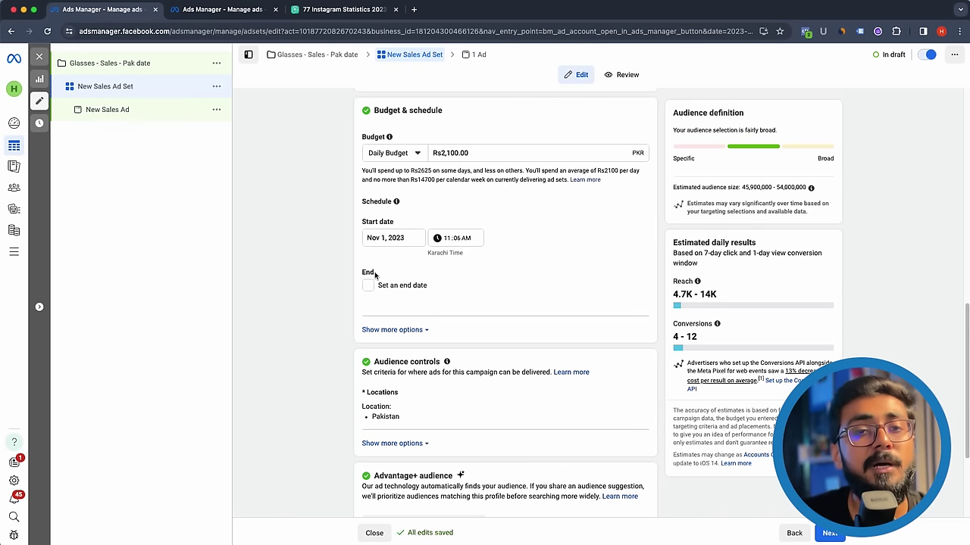
- Edit the audience locations and include the city of Lahore, Punjab, Pakistan
scroll(379, 276, "down", 3)
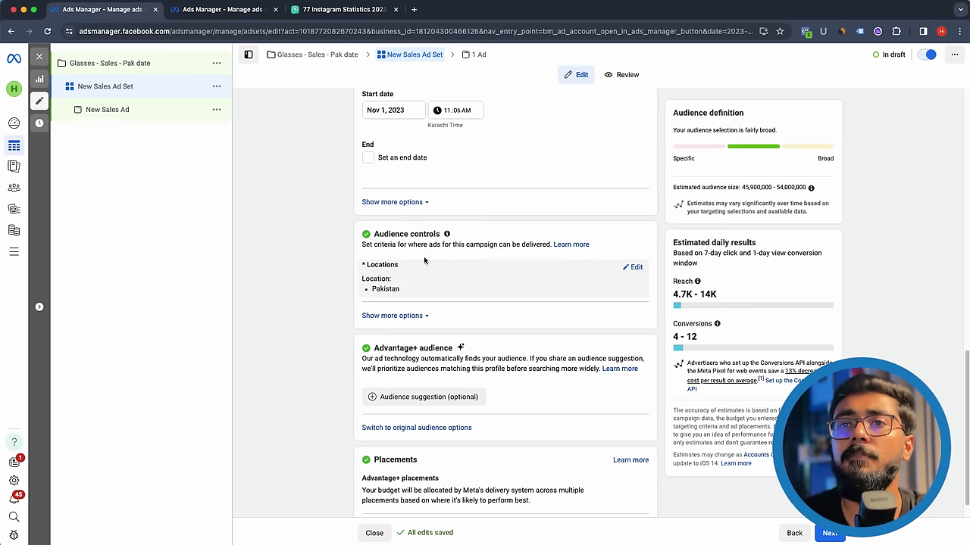
left_click(633, 268)
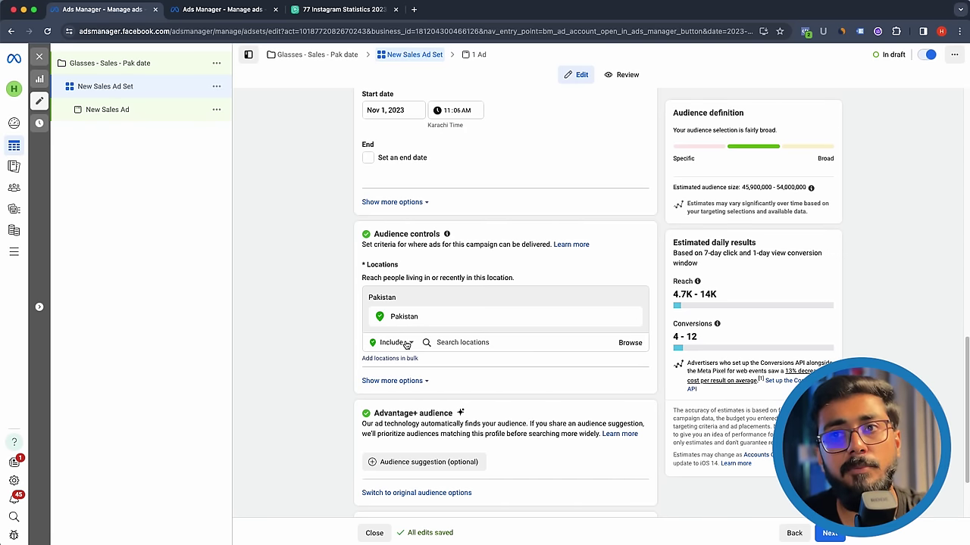
left_click(458, 344)
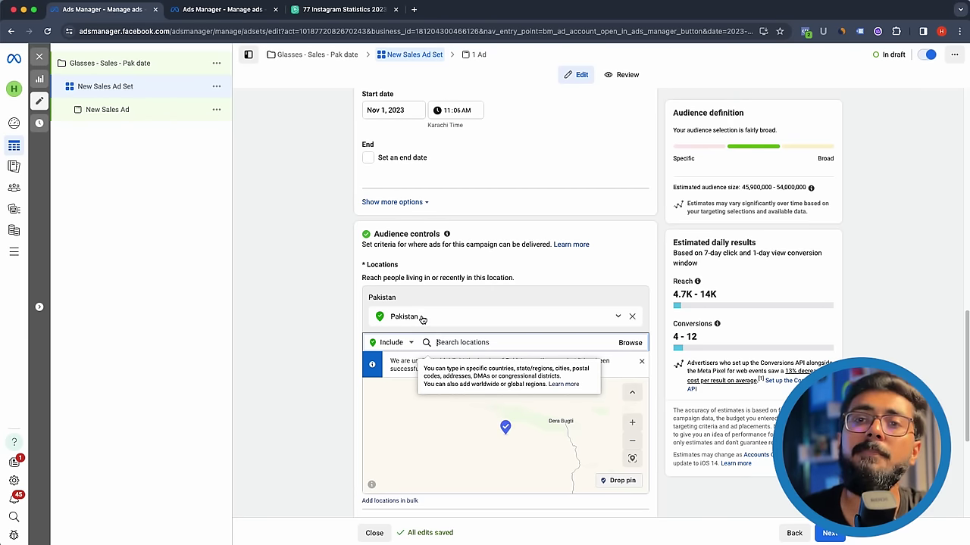
left_click(444, 342)
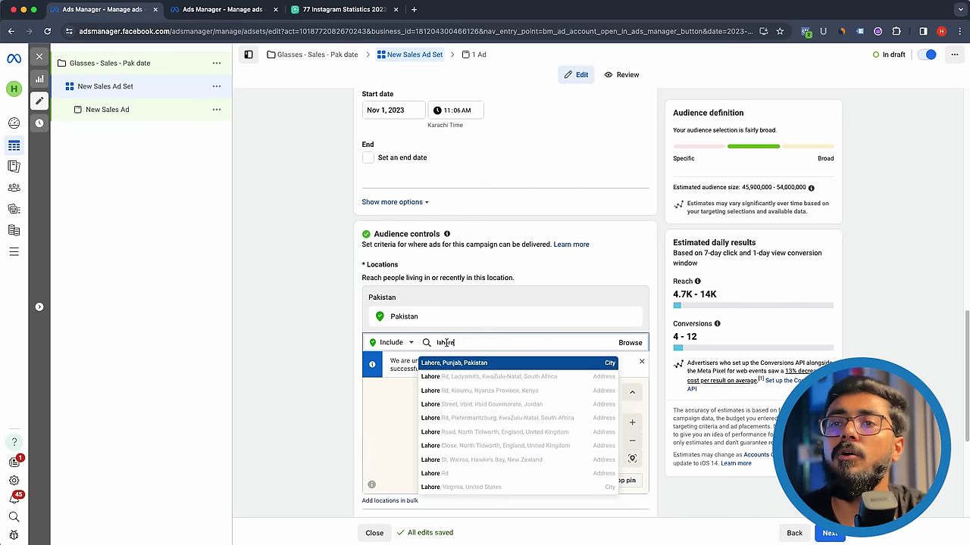
left_click(452, 364)
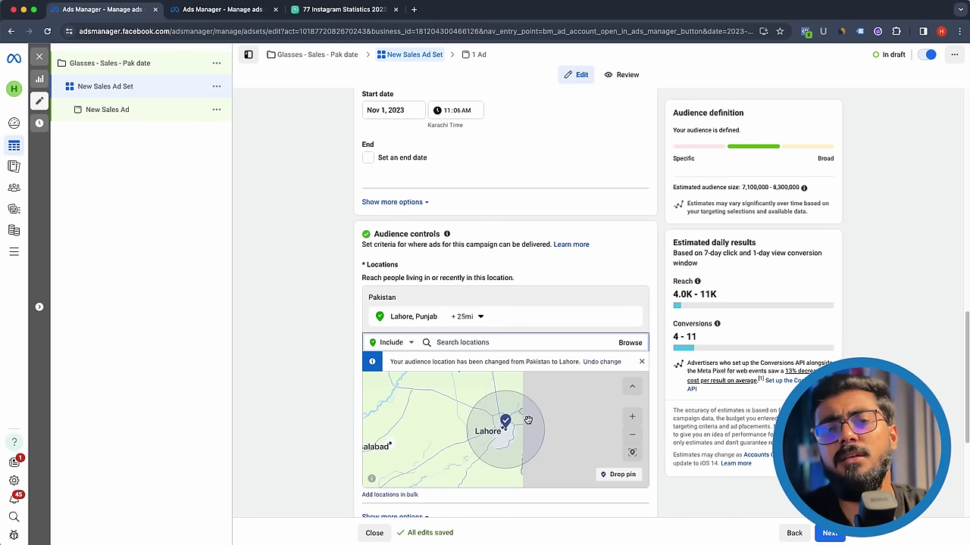
- Drop a targeting pin on the map southeast of Lahore, at about (31.4117, 74.3735)
mouse_move(528, 421)
left_mouse_down()
mouse_move(542, 416)
mouse_move(543, 427)
left_mouse_up()
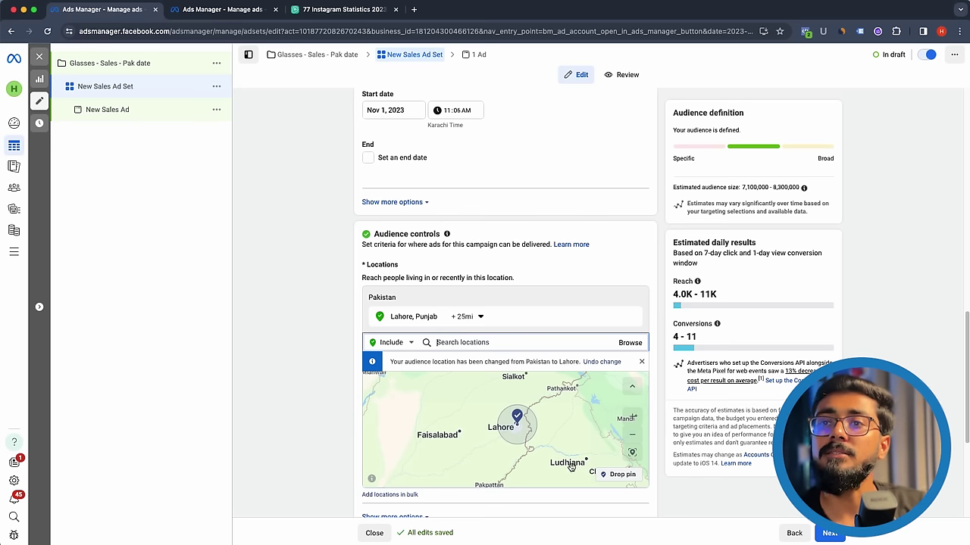
left_click(618, 475)
scroll(516, 424, "up", 3)
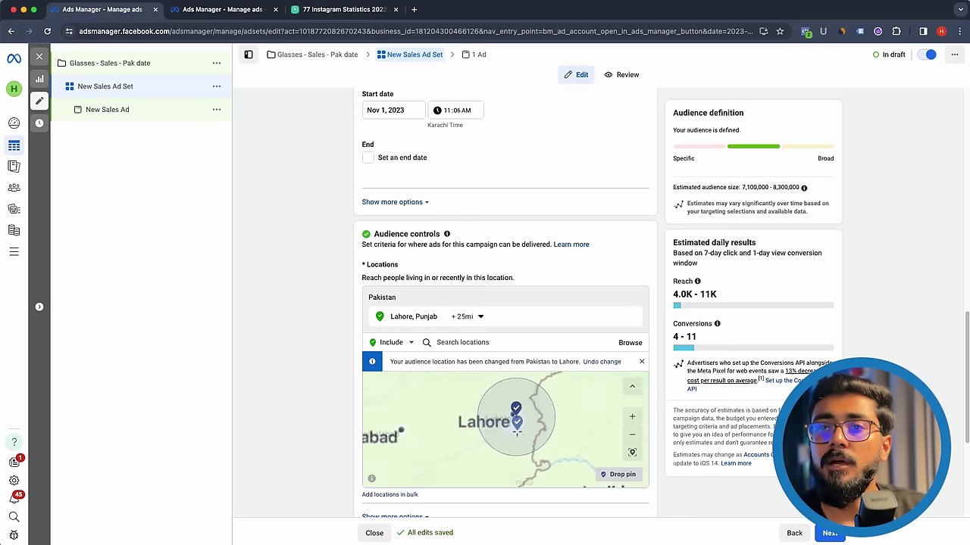
scroll(516, 421, "up", 5)
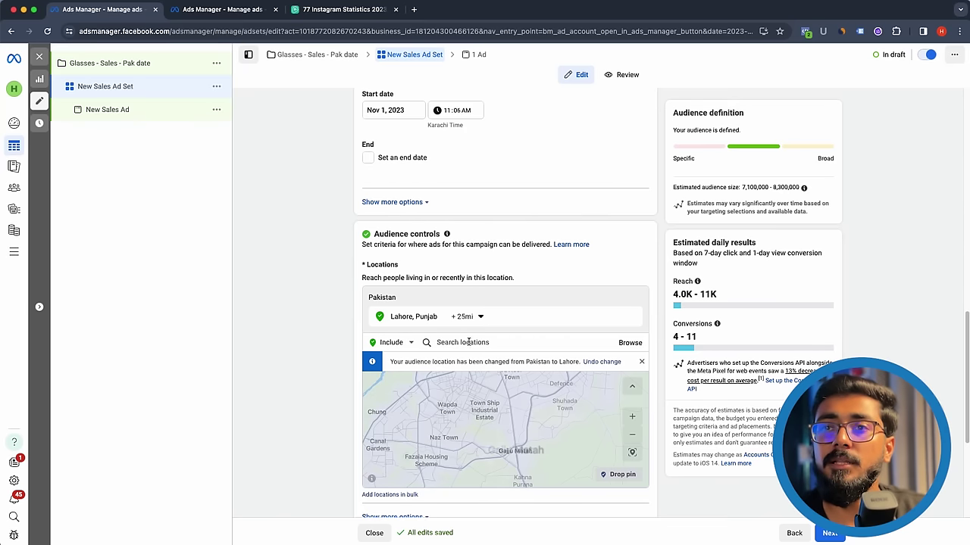
scroll(520, 426, "up", 3)
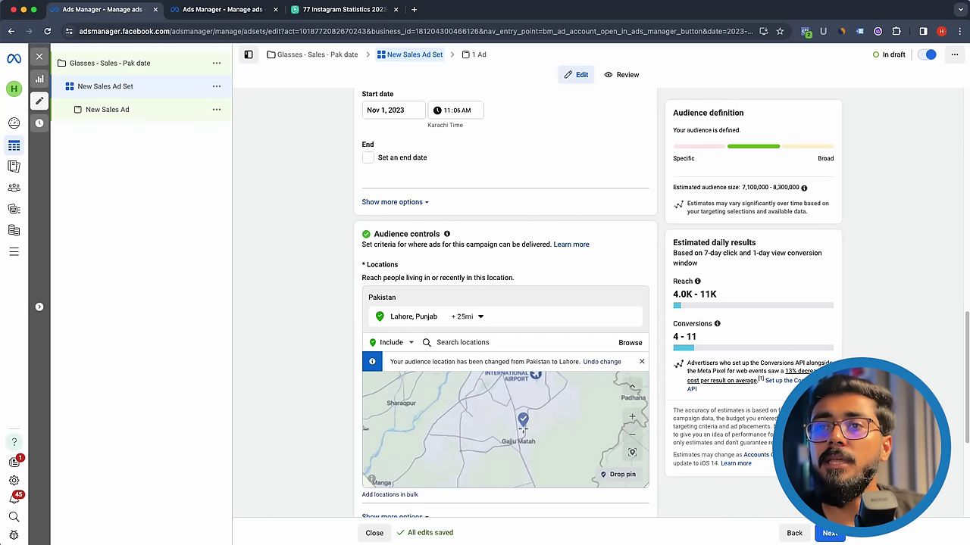
left_click(520, 426)
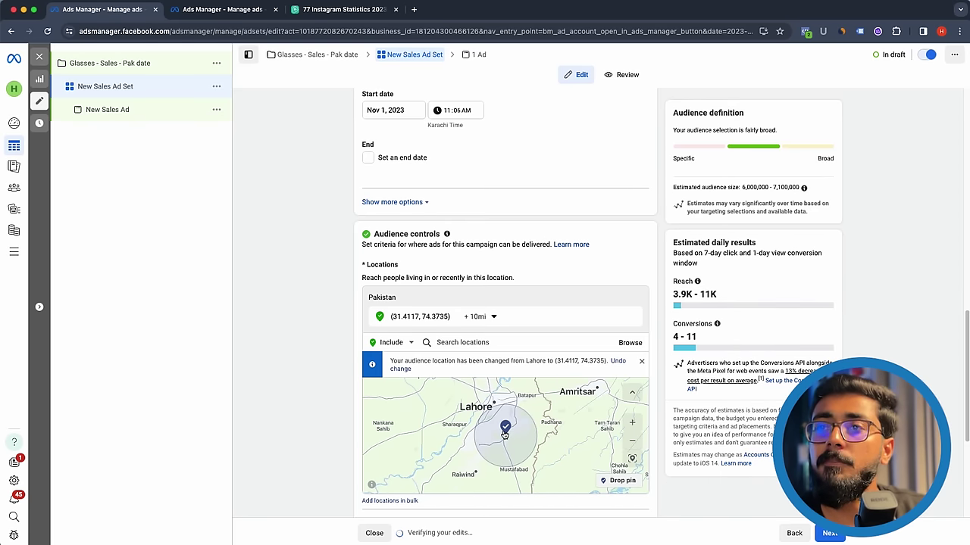
- Try to reposition the dropped pin on the location map
scroll(504, 433, "down", 3)
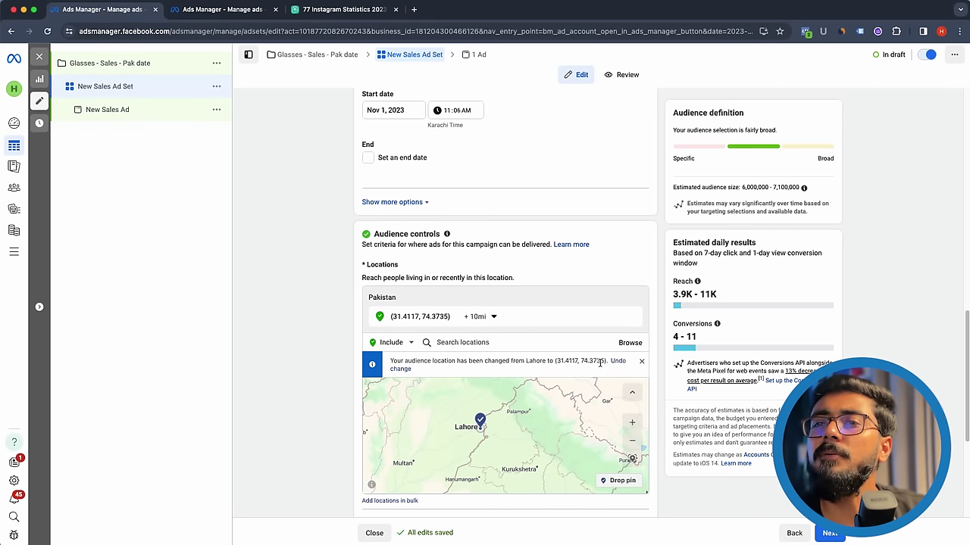
scroll(601, 363, "down", 3)
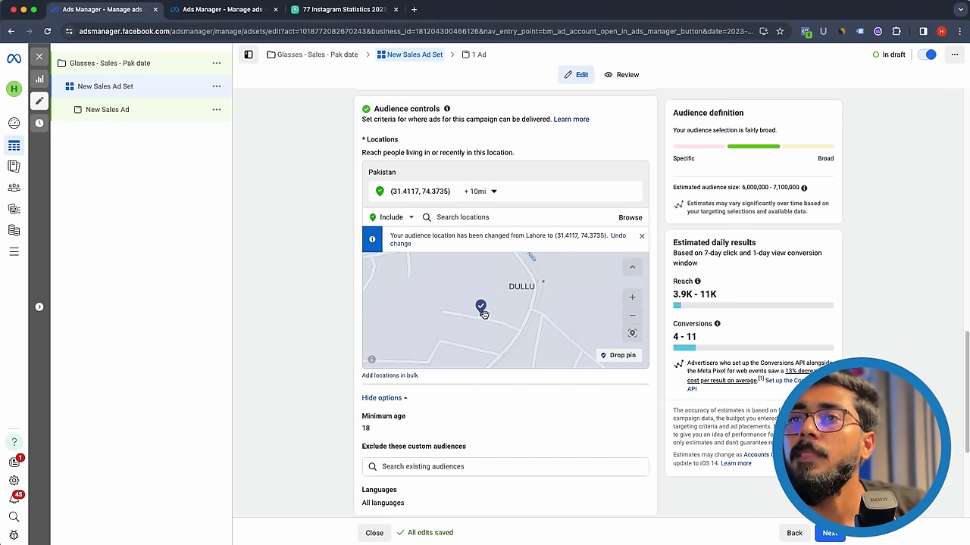
left_click_drag(482, 311, 521, 303)
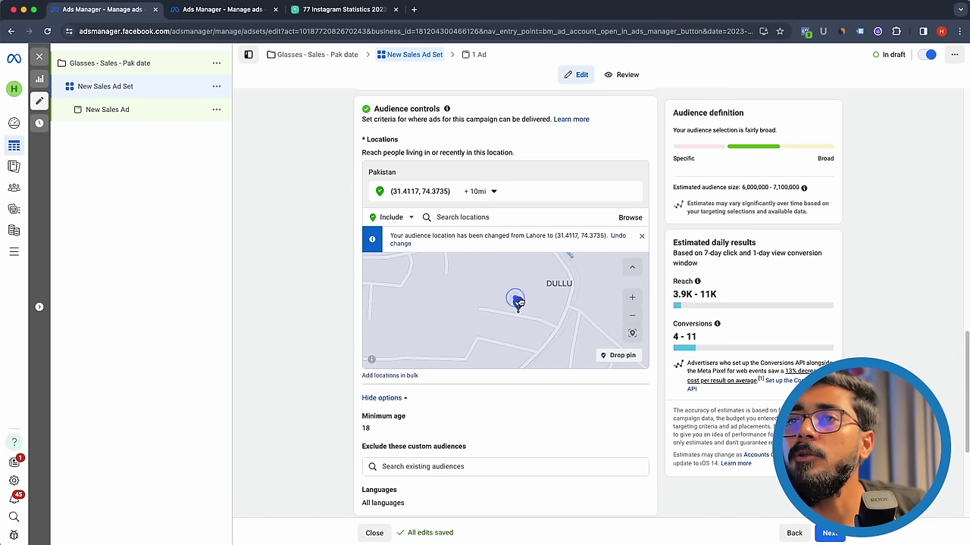
left_click(632, 333)
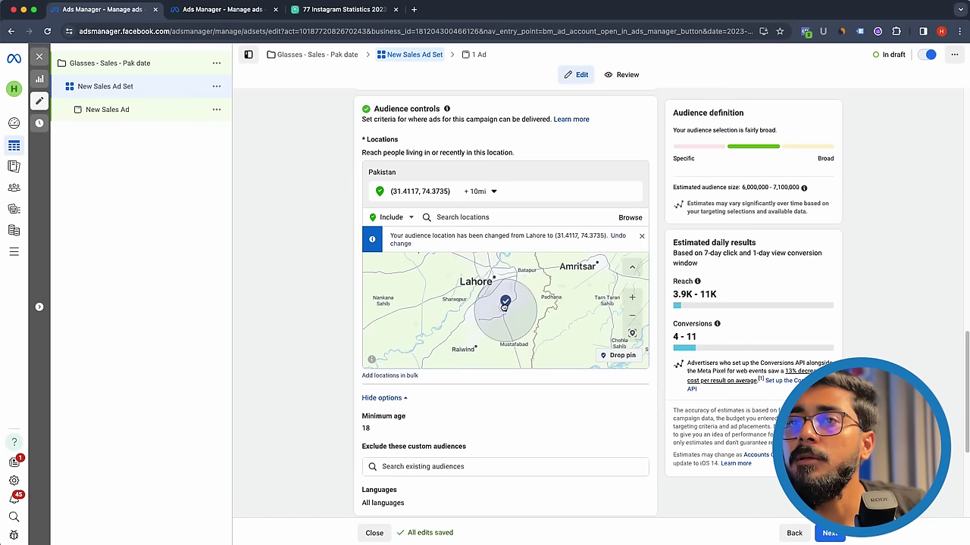
left_click_drag(515, 301, 533, 322)
- Delete the map pin at (31.4662, 74.4296) from the targeted locations
mouse_move(477, 284)
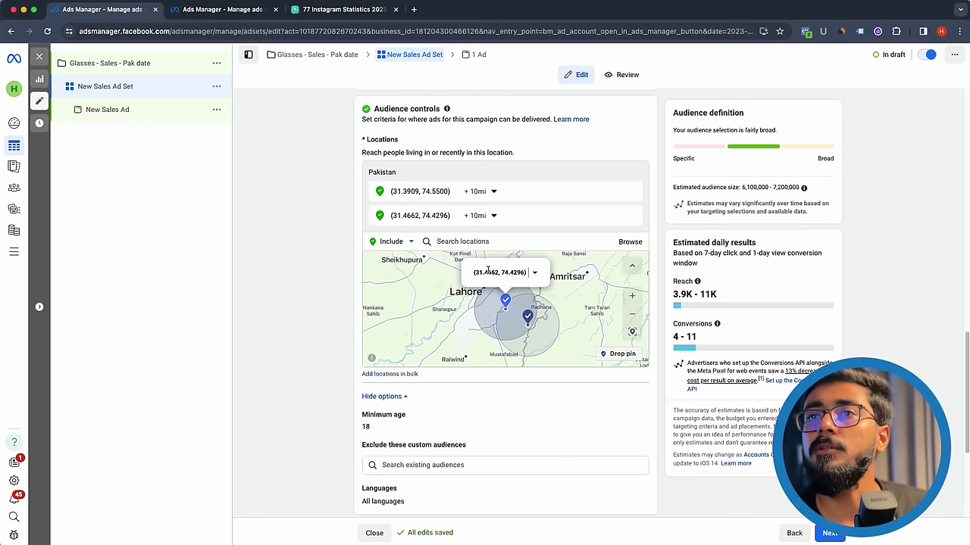
left_click(535, 275)
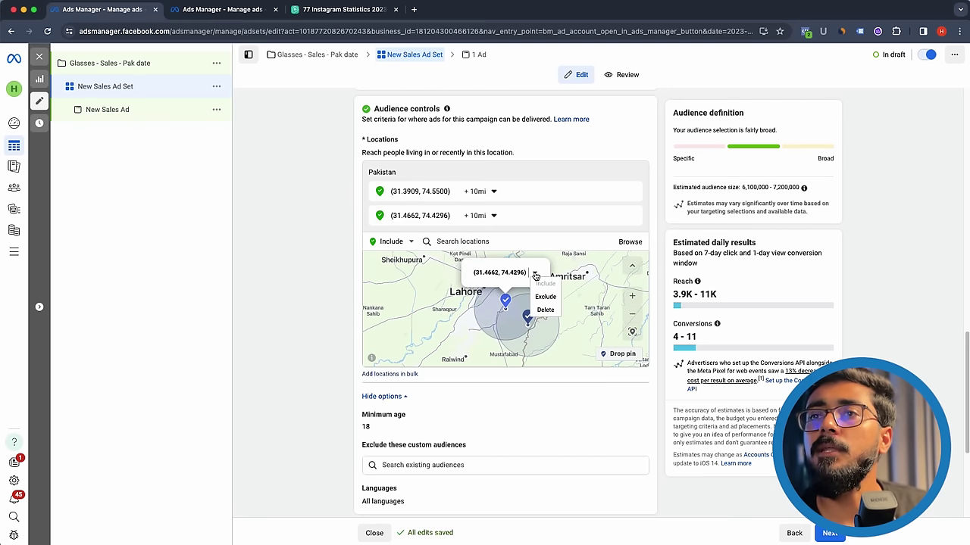
left_click(545, 309)
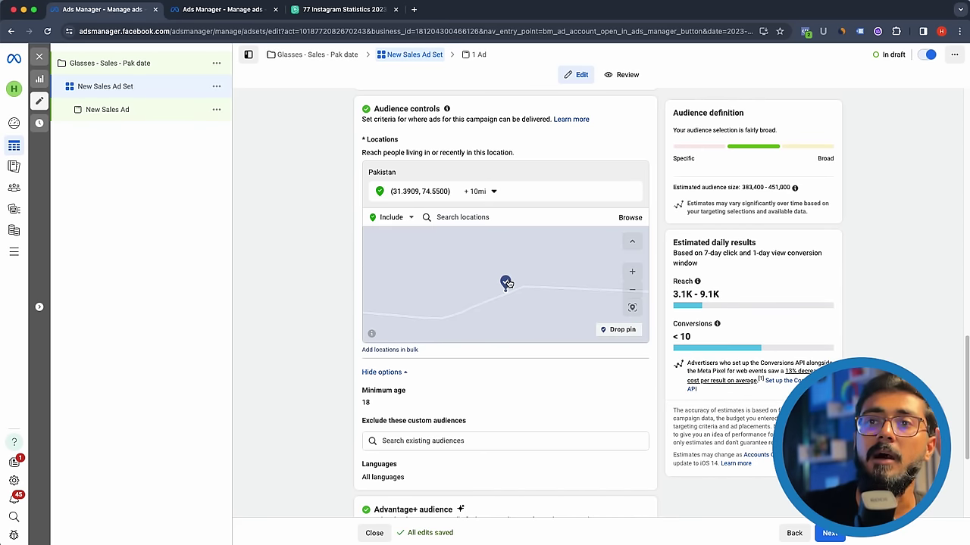
- Drop another targeting pin on the map near the remaining pin
left_click_drag(506, 282, 460, 270)
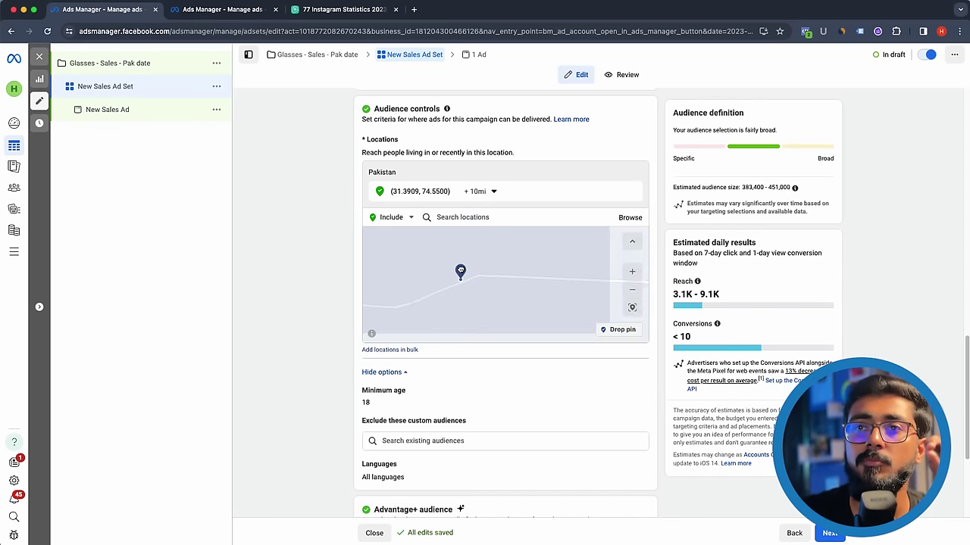
left_click(620, 330)
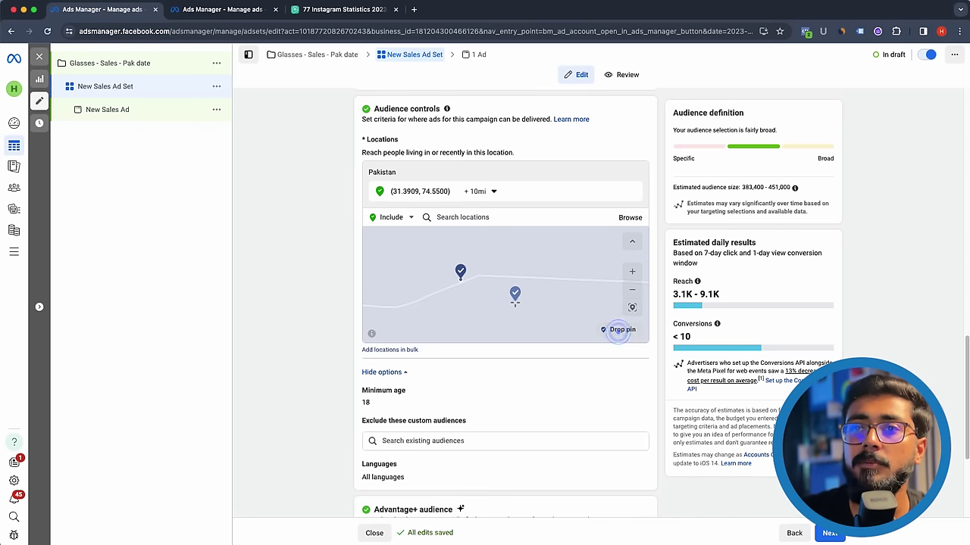
left_click(512, 261)
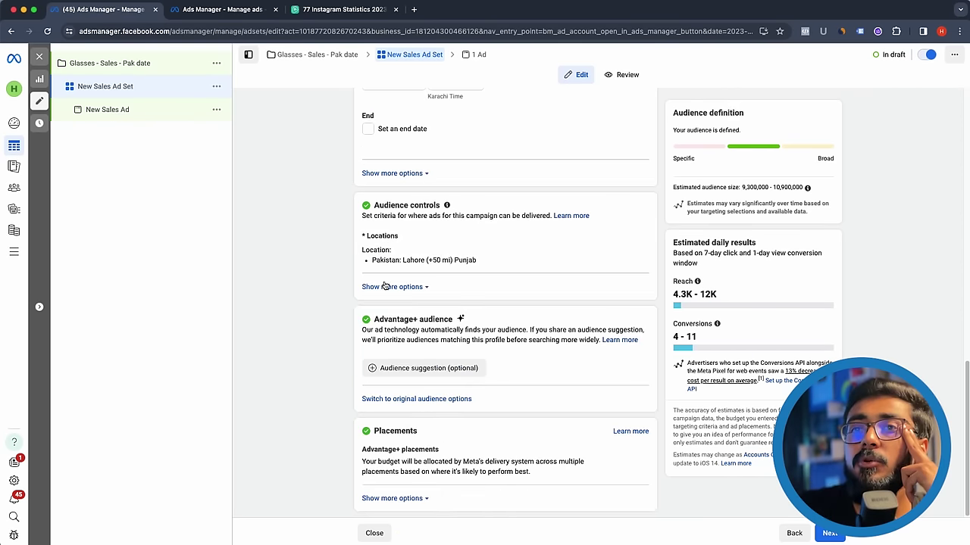
- Reveal the additional audience control options and open the optional audience suggestion under Advantage+ audience
left_click(385, 286)
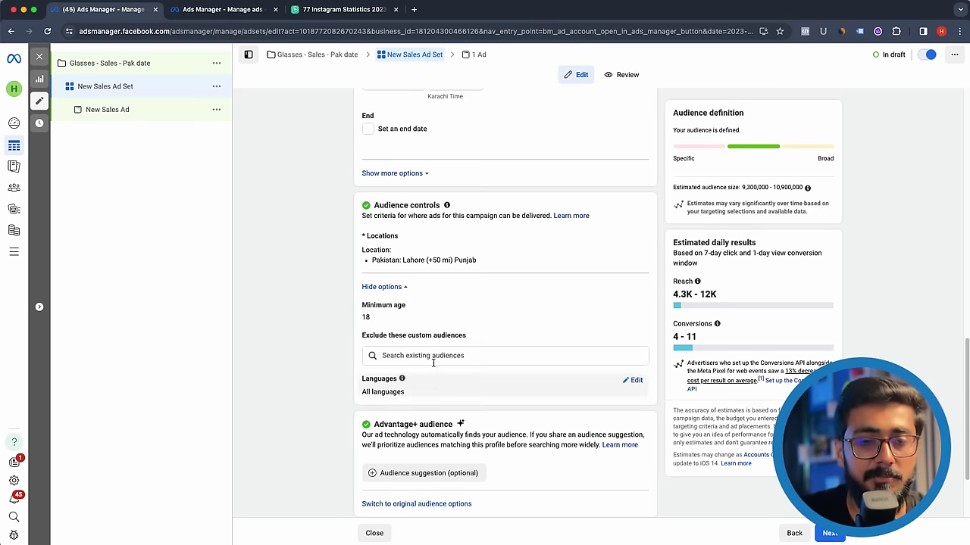
scroll(394, 327, "down", 1)
scroll(394, 328, "down", 3)
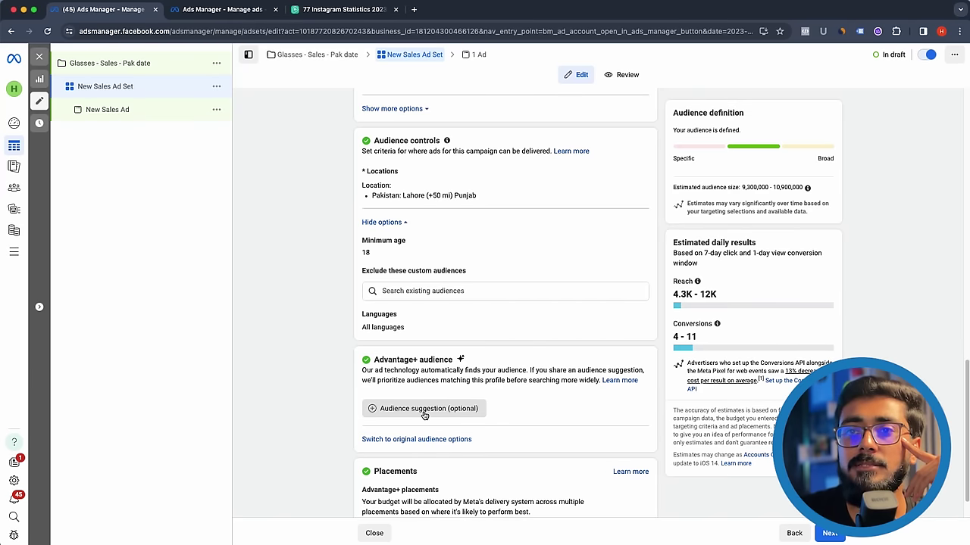
mouse_move(407, 412)
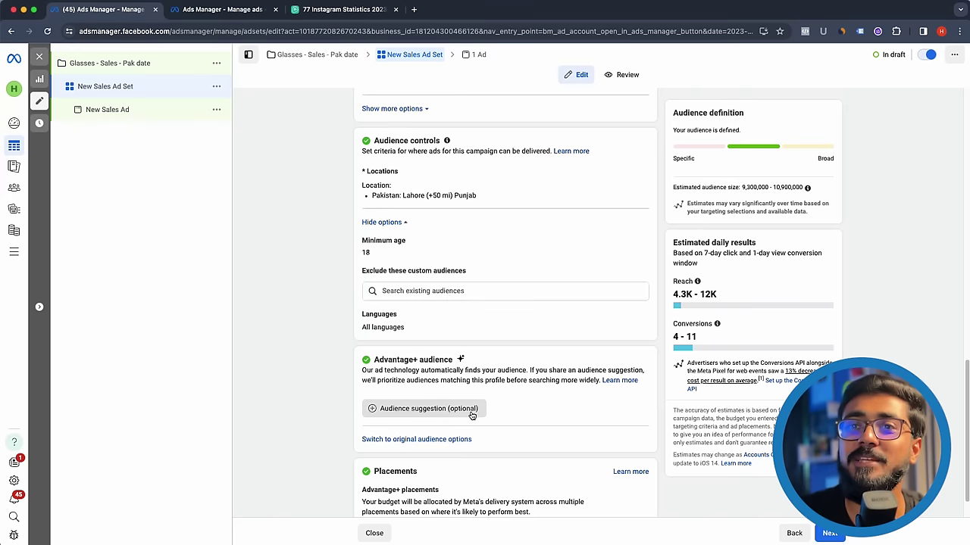
left_click(470, 413)
scroll(457, 407, "down", 3)
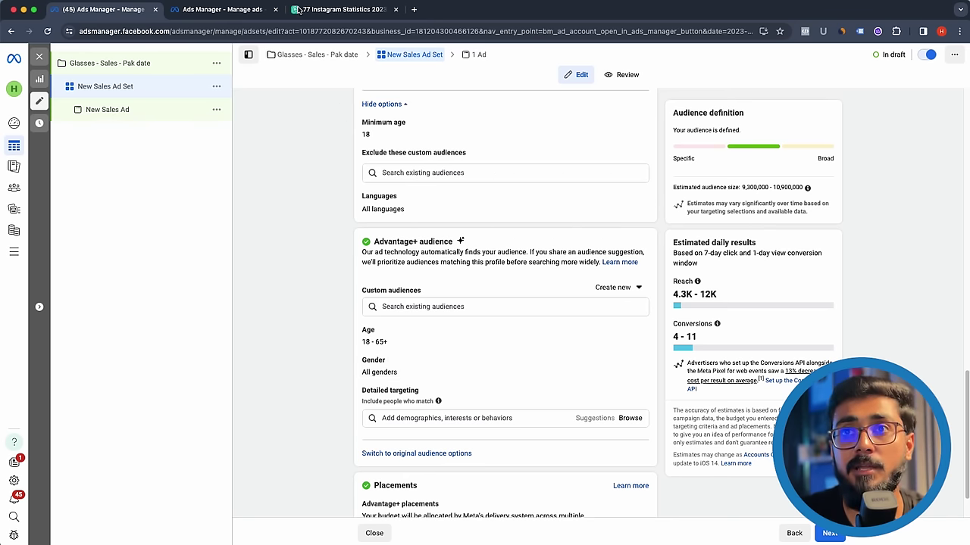
left_click(323, 10)
left_click(227, 10)
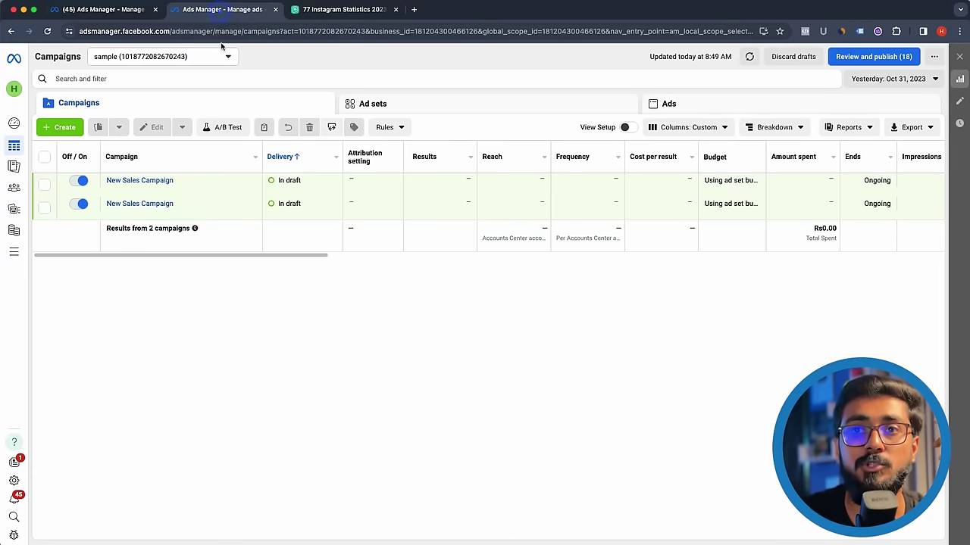
left_click(115, 10)
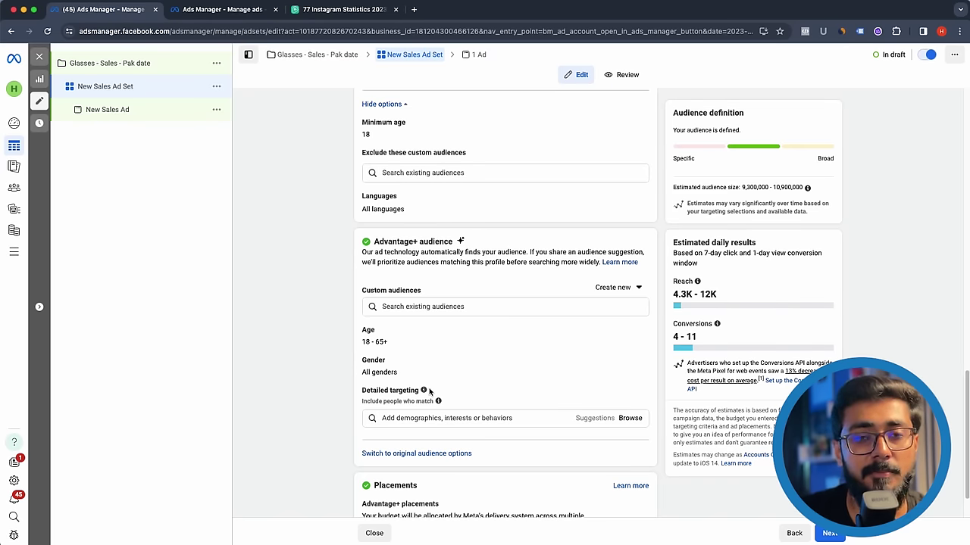
- Add the interests Digital marketing (marketing) and Social media marketing (marketing) to the Advantage+ audience's detailed targeting
scroll(466, 375, "down", 1)
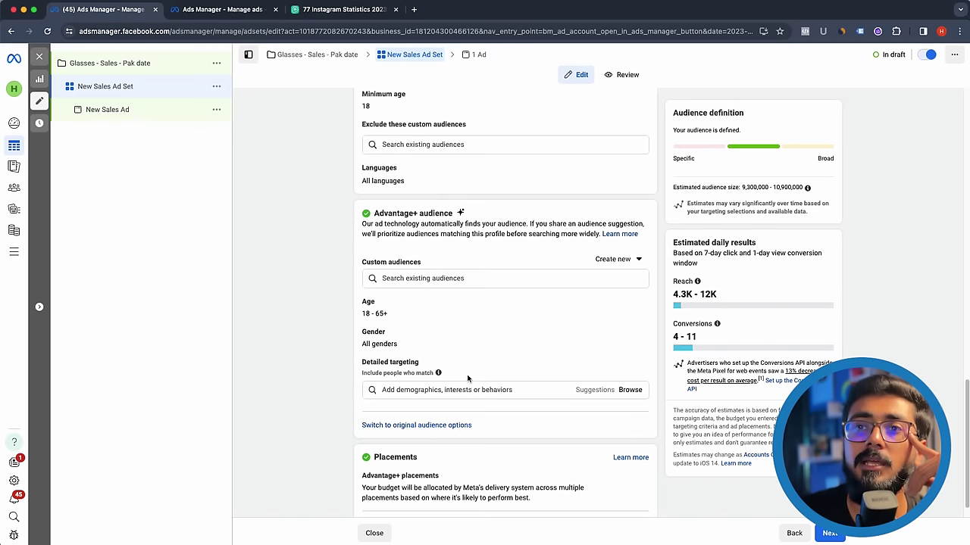
left_click(414, 409)
left_click(414, 409)
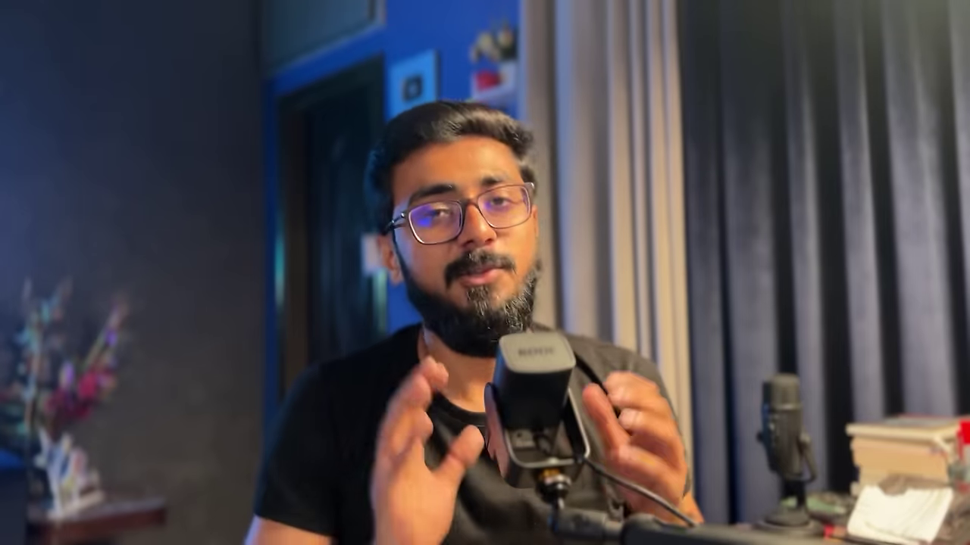
type("digital marketing")
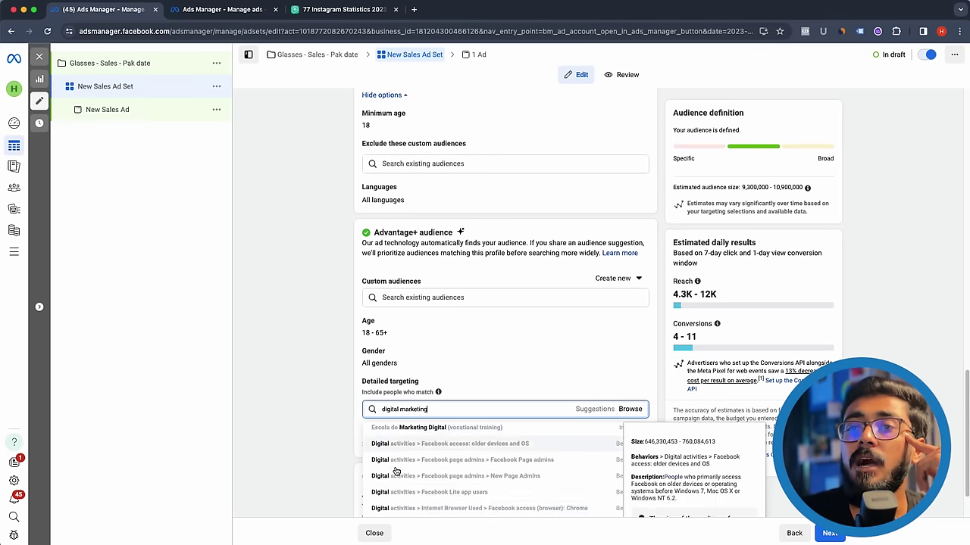
scroll(396, 471, "up", 1)
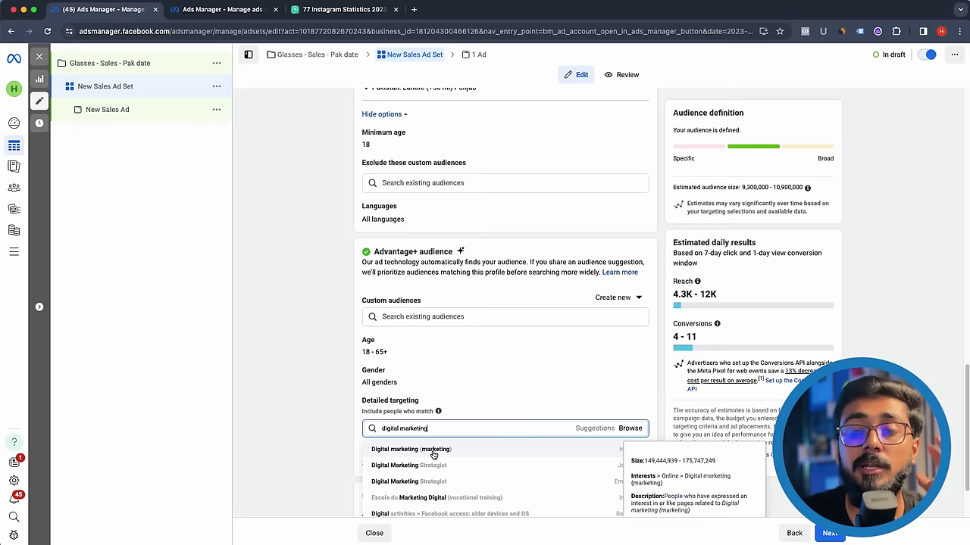
left_click(541, 451)
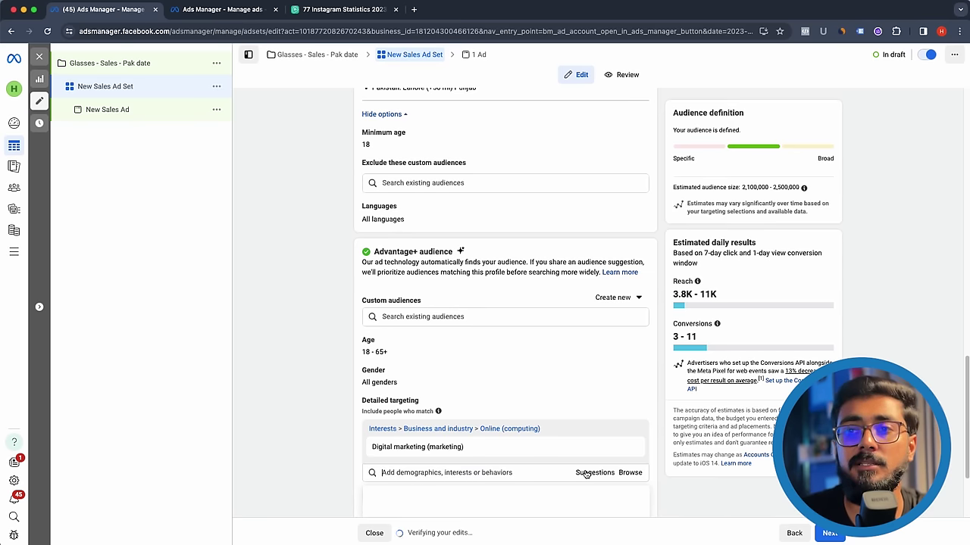
scroll(530, 471, "down", 1)
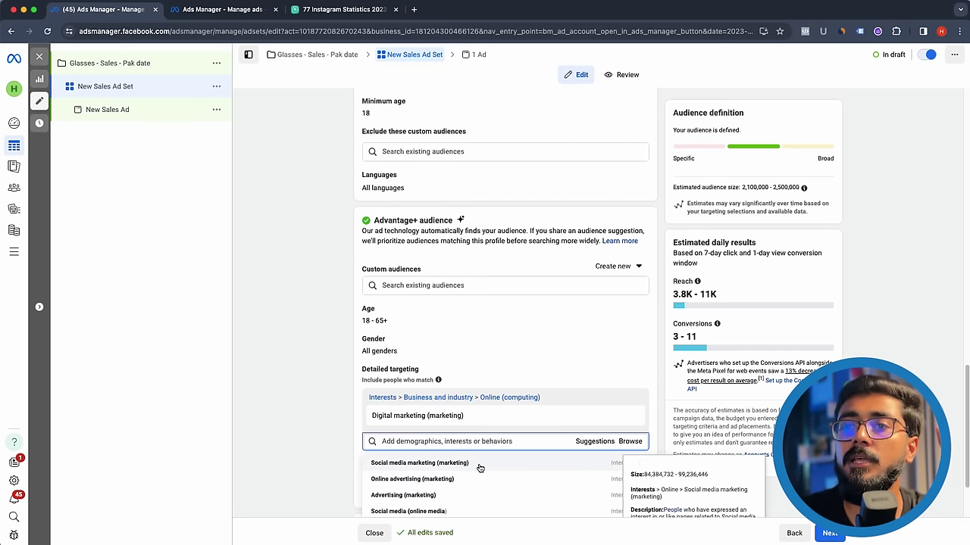
left_click(480, 464)
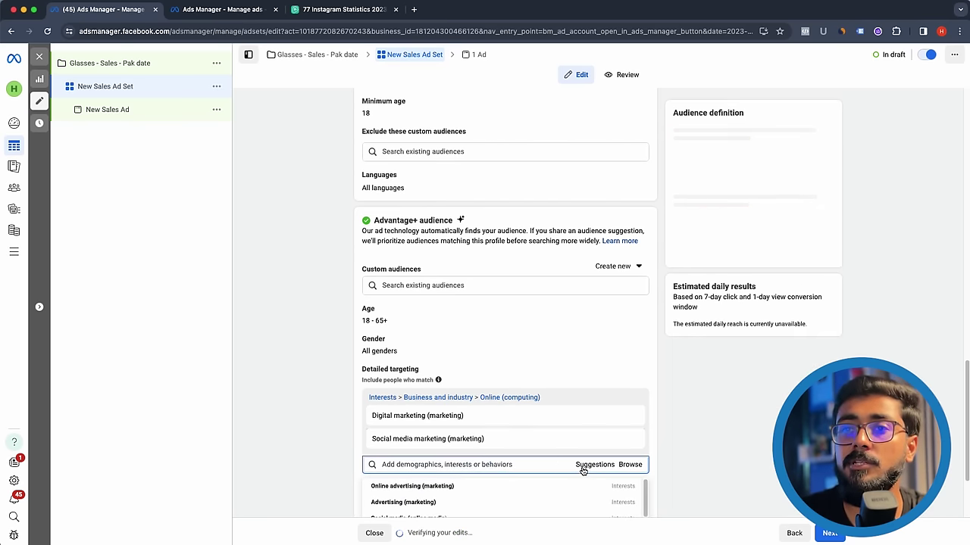
- Browse the demographics, interests and behaviors categories available for detailed targeting, including the technology interests
left_click(628, 464)
left_click(424, 487)
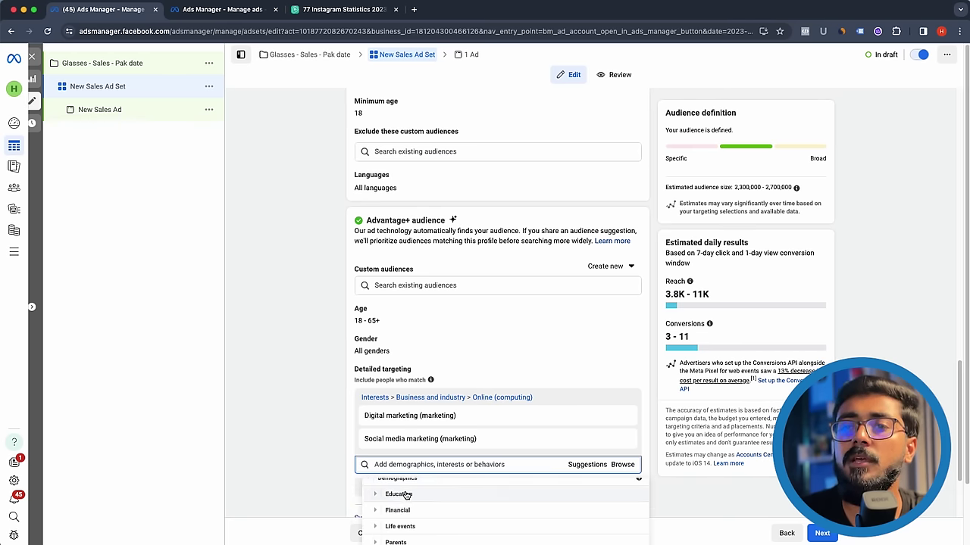
scroll(404, 470, "down", 1)
left_click(379, 522)
scroll(413, 484, "down", 2)
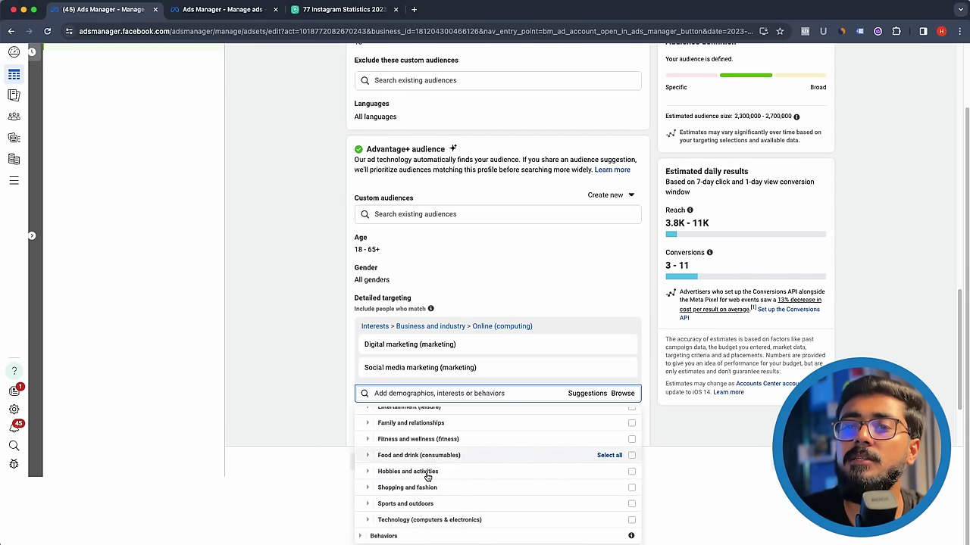
left_click(395, 520)
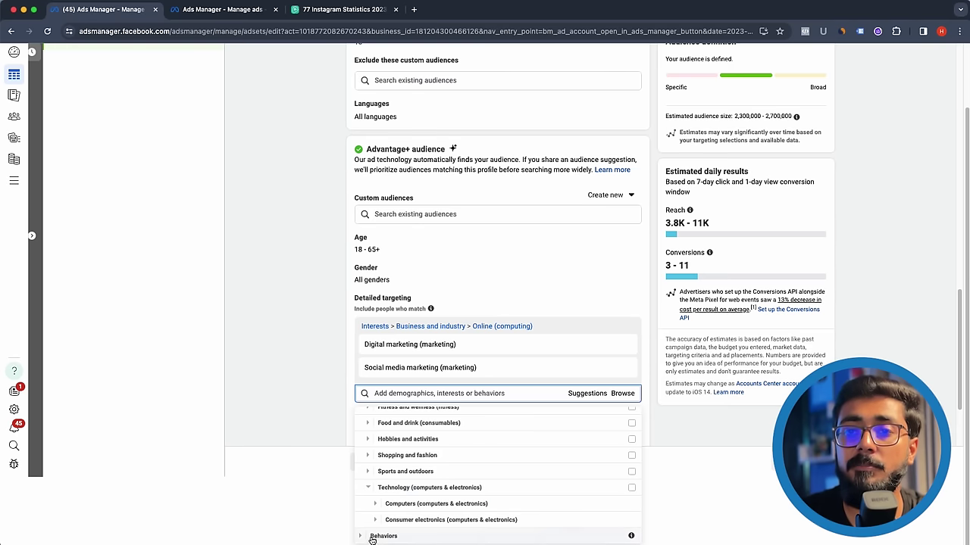
left_click(400, 536)
scroll(410, 490, "down", 3)
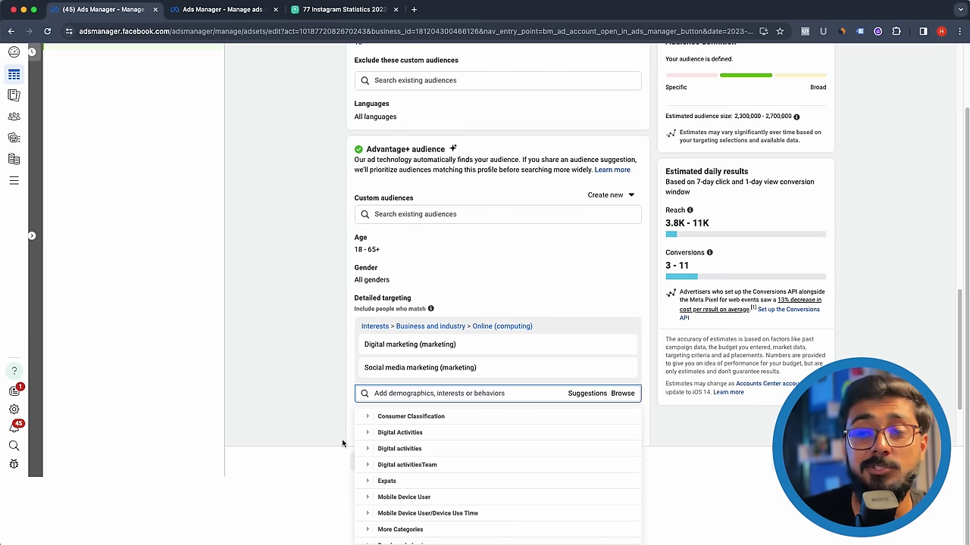
scroll(305, 395, "down", 1)
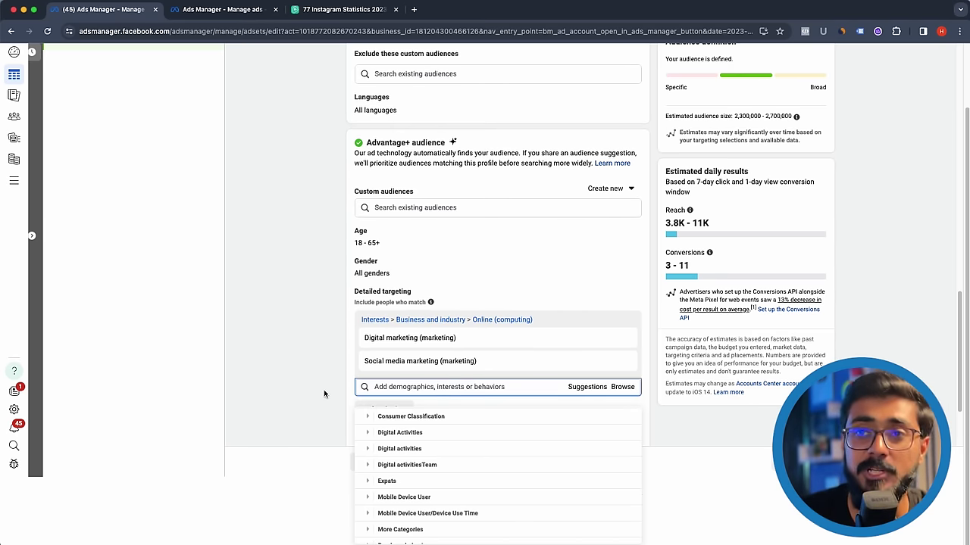
left_click(323, 390)
- Switch the ad set to manual placements and deselect Facebook, Audience network and Messenger so only Instagram is targeted
left_click(628, 453)
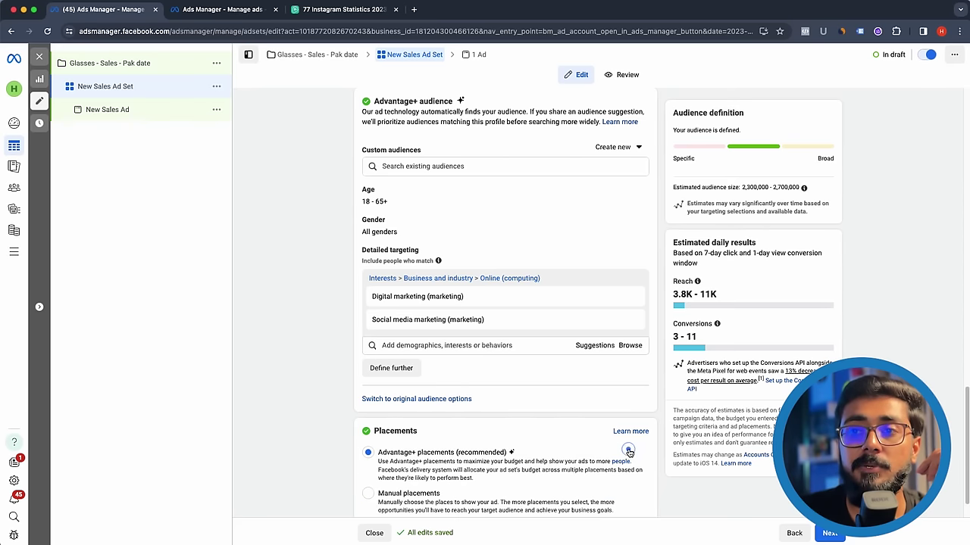
scroll(465, 462, "down", 1)
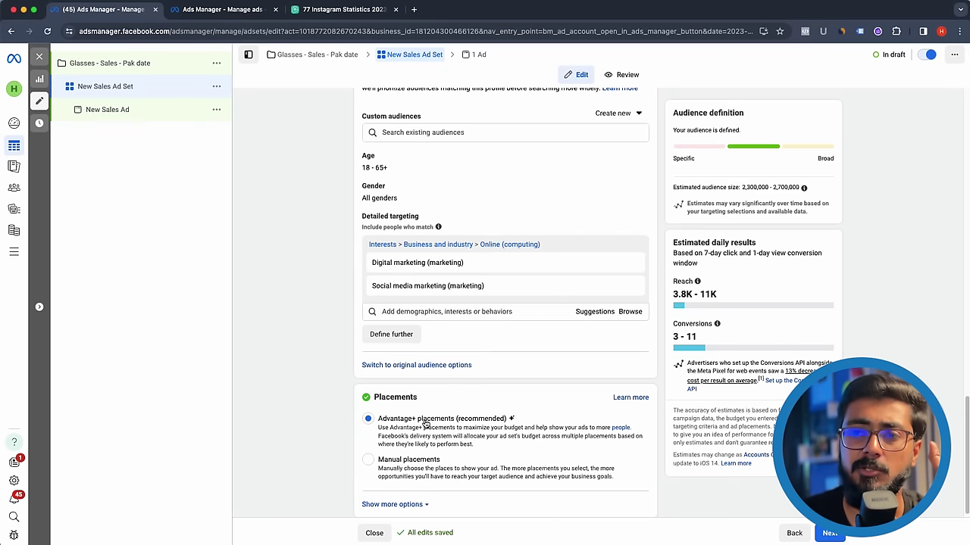
left_click(368, 459)
scroll(384, 470, "down", 1)
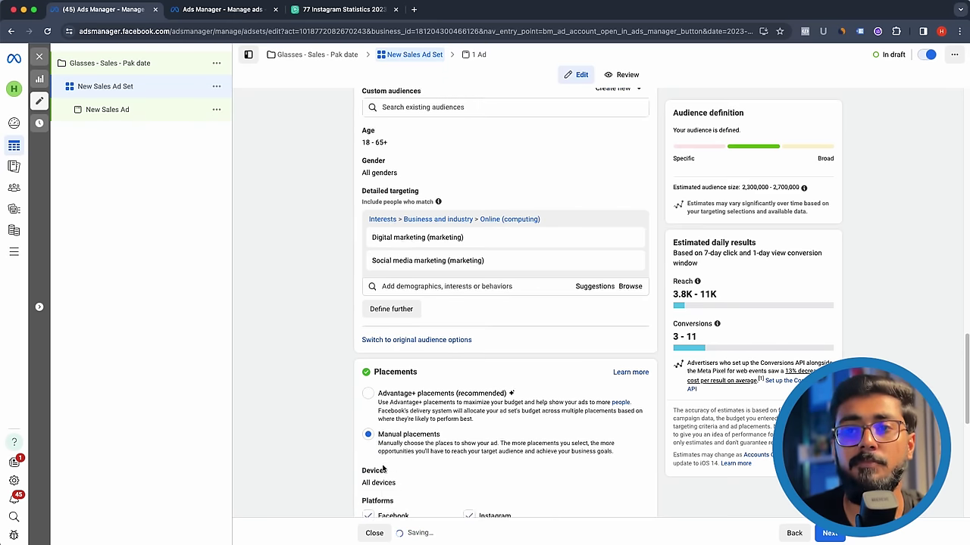
scroll(384, 470, "down", 5)
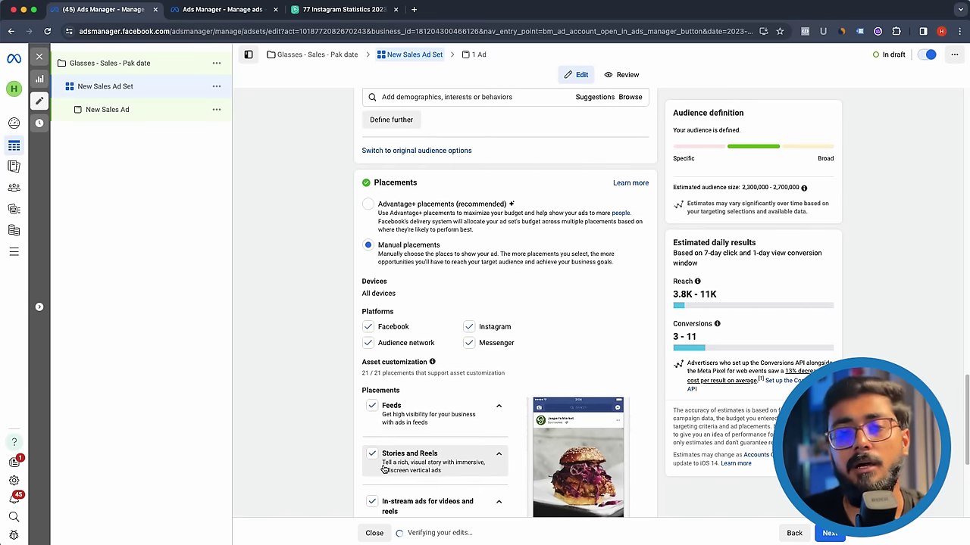
left_click(368, 344)
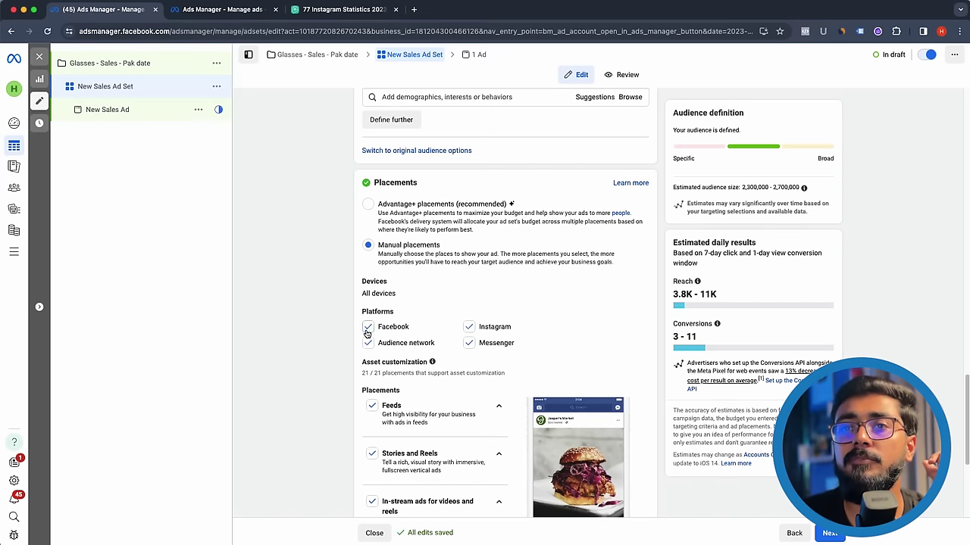
left_click(369, 327)
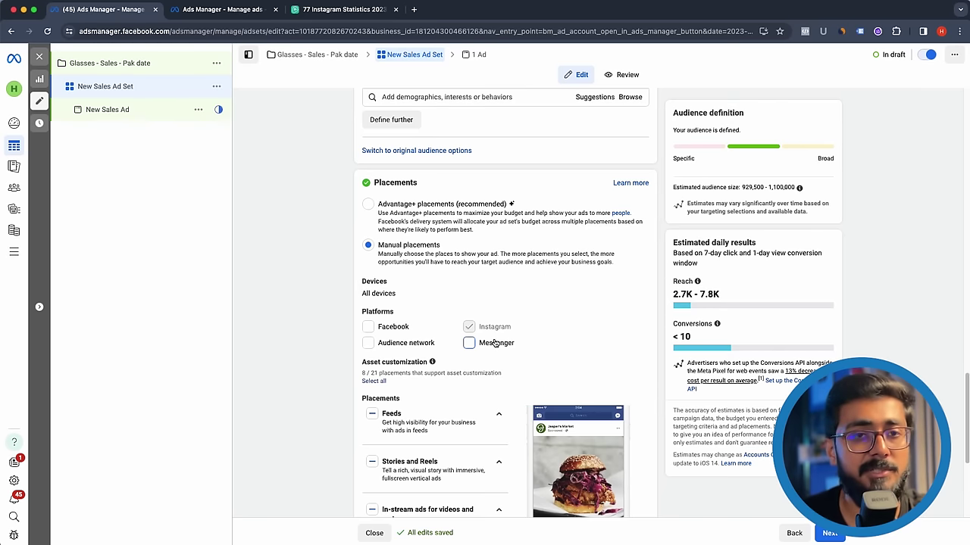
- Review the device choices for the manual placements and keep all devices targeted
left_click(638, 282)
left_click(634, 297)
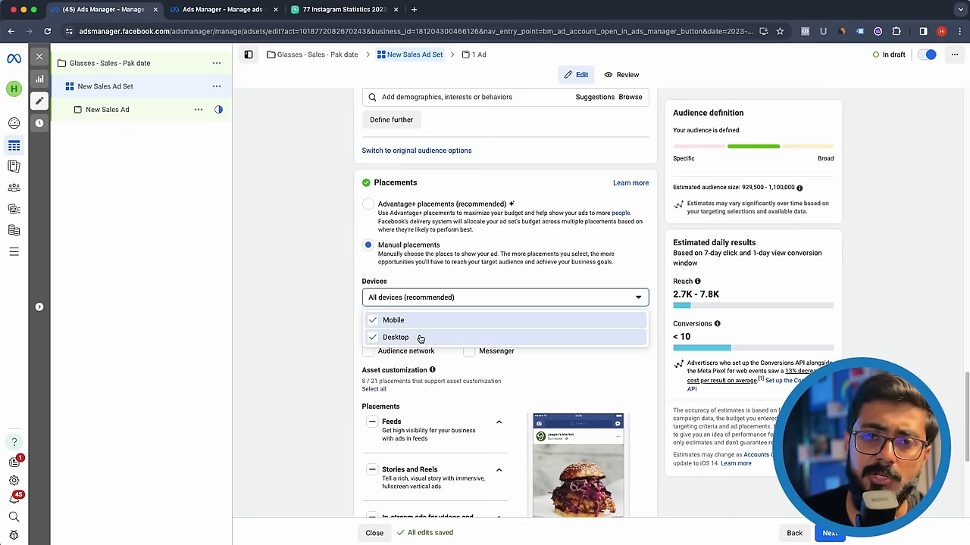
left_click(334, 327)
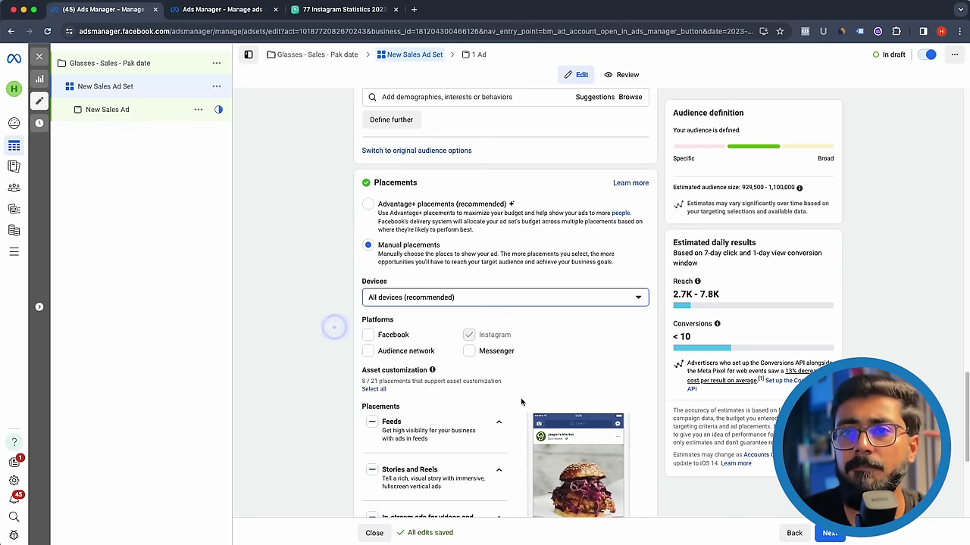
- Examine the placement categories and the additional placement options, including mobile device, operating system and brand safety settings
scroll(496, 333, "down", 3)
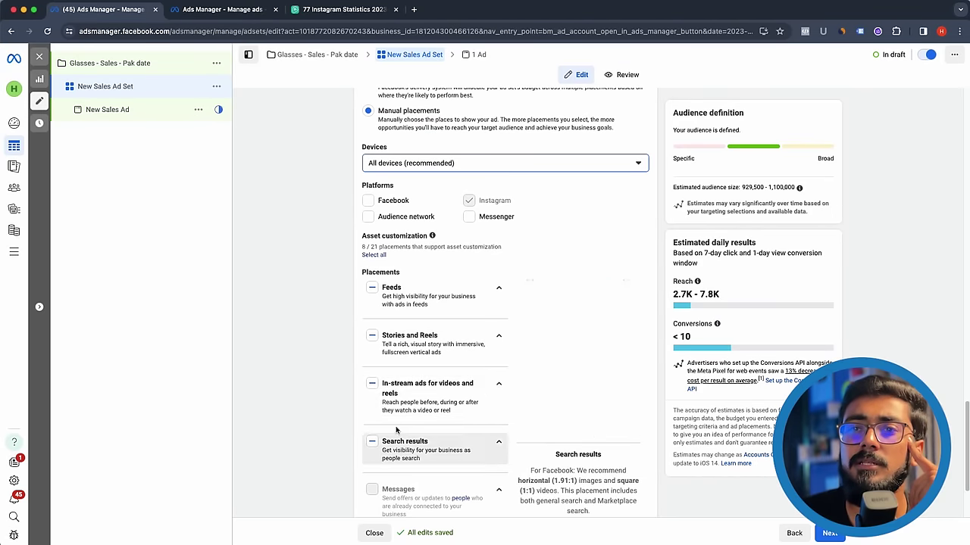
scroll(413, 386, "down", 2)
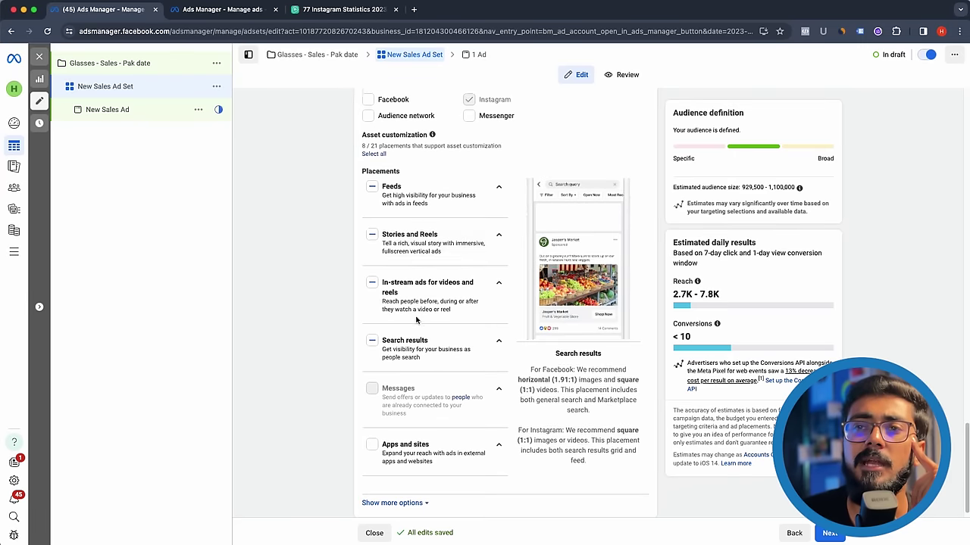
scroll(419, 318, "up", 1)
scroll(409, 432, "down", 1)
left_click(391, 429)
scroll(421, 379, "down", 3)
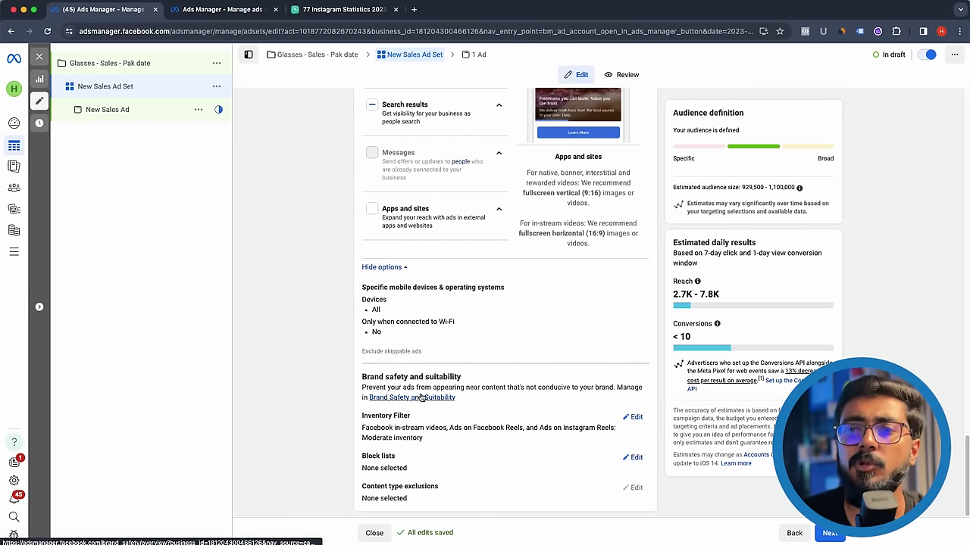
scroll(422, 397, "up", 2)
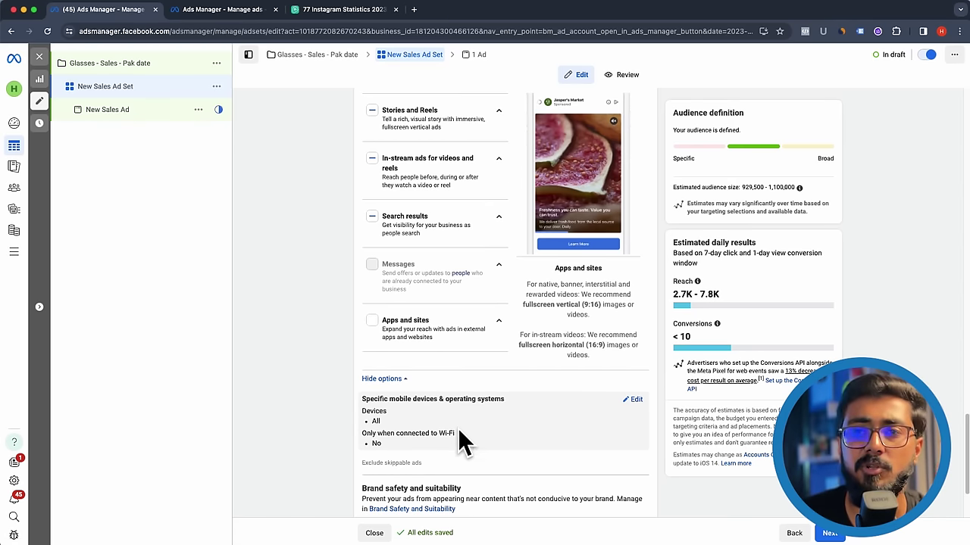
scroll(420, 394, "up", 4)
scroll(451, 334, "up", 5)
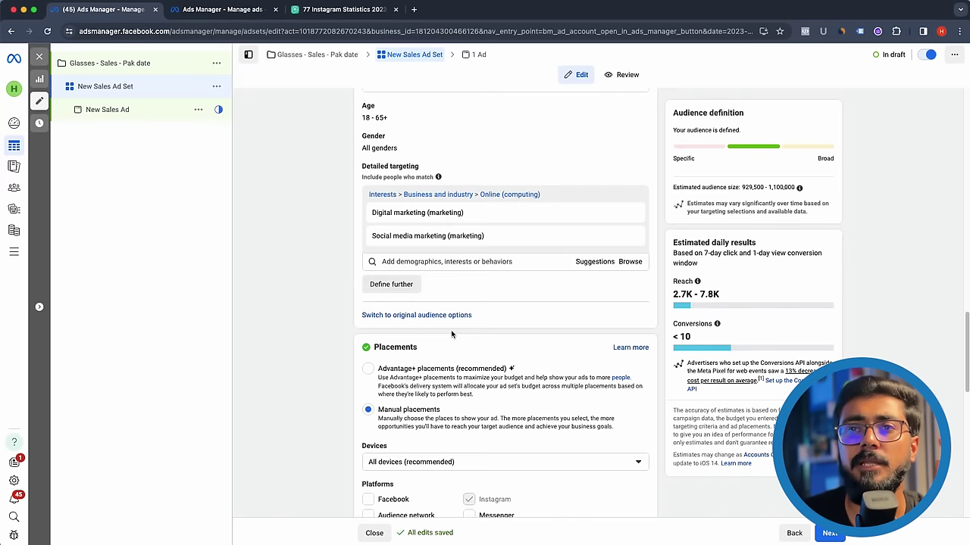
scroll(393, 322, "down", 2)
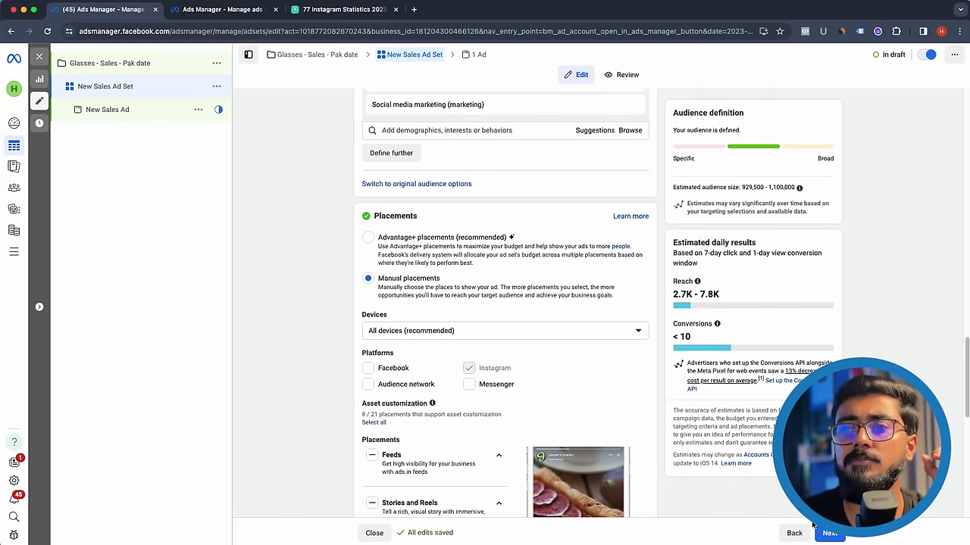
- Rename the ad set as "Glaases - Pak - 18 - 65 - DM"
left_click(97, 88)
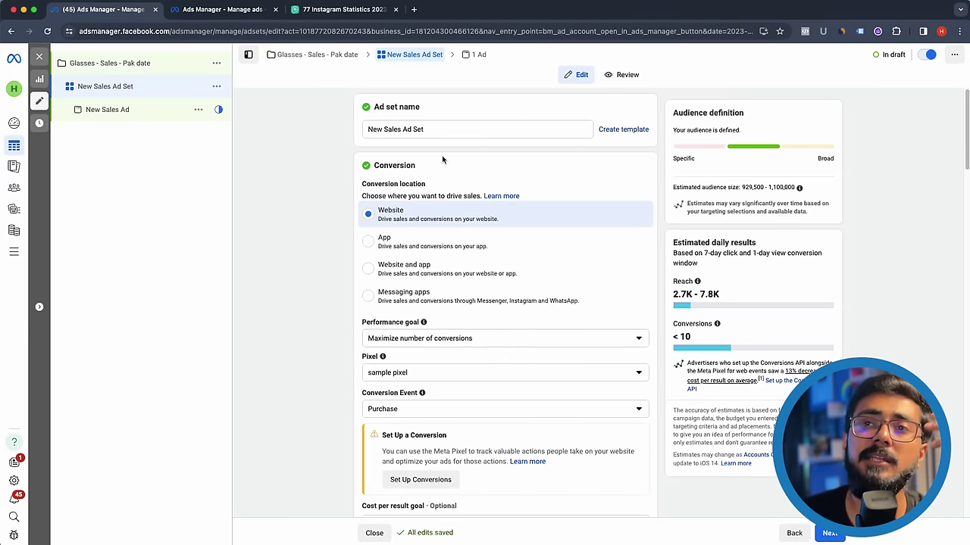
left_click(410, 128)
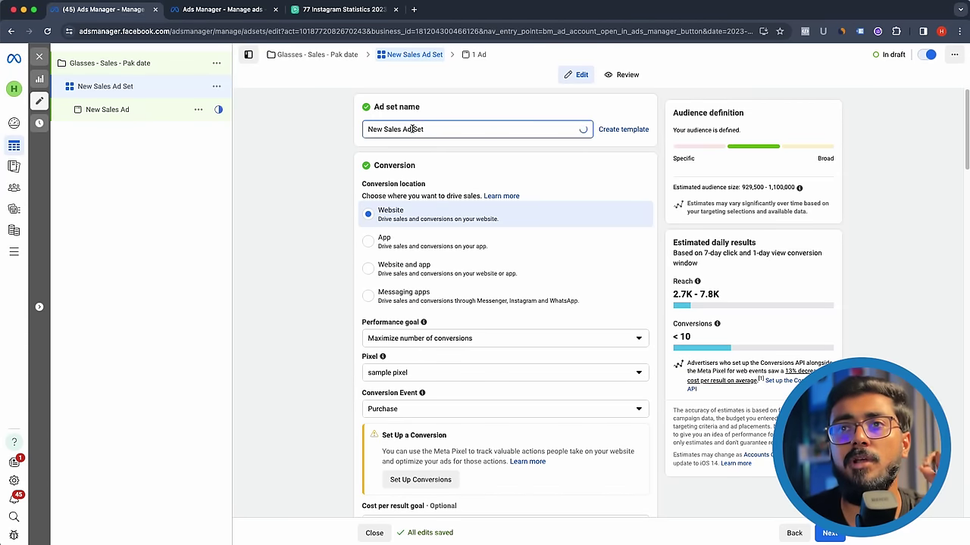
triple_click(411, 129)
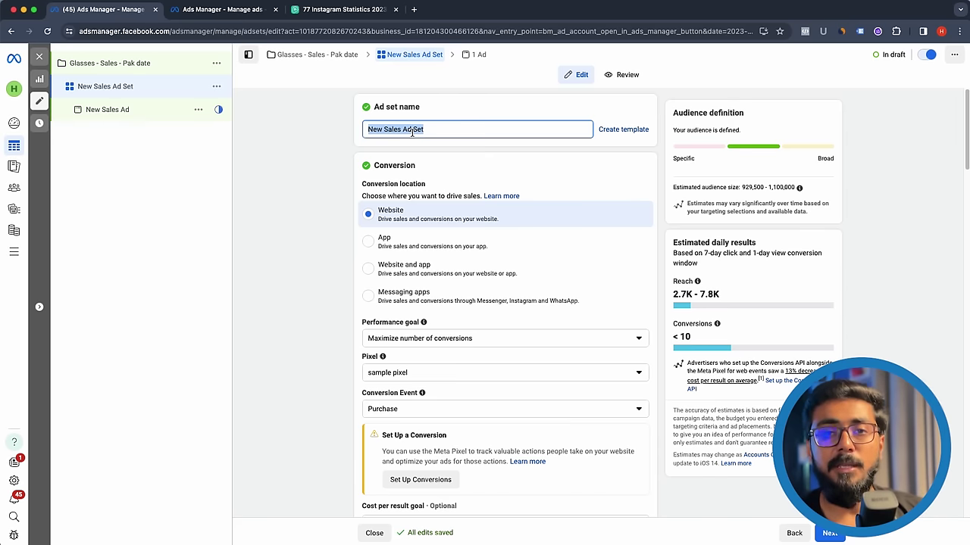
type("Glasses")
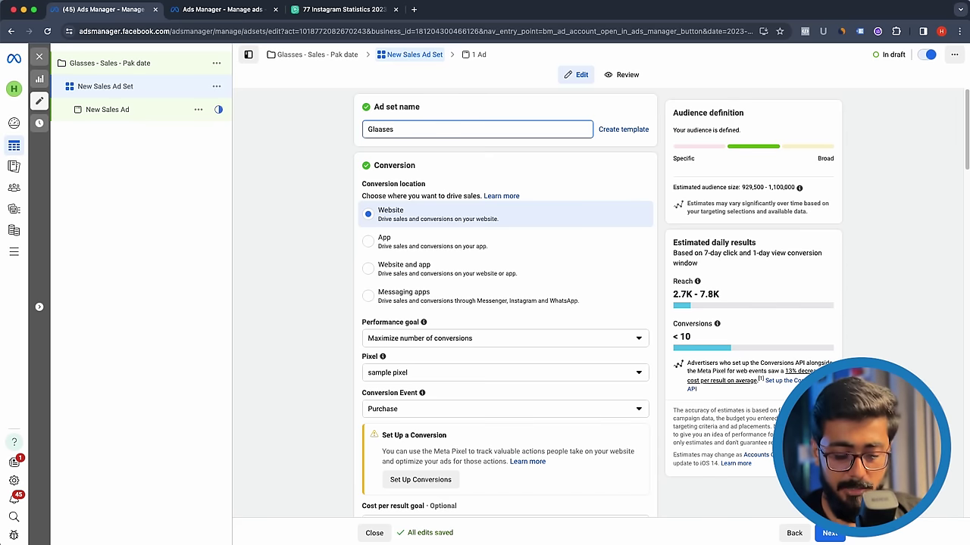
type(" - Pak")
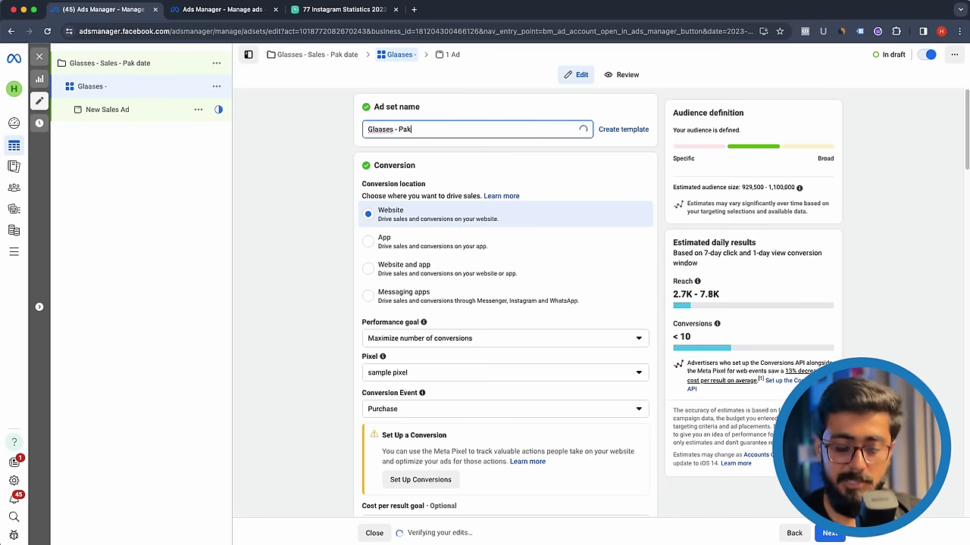
type(" - 18 - 65 -")
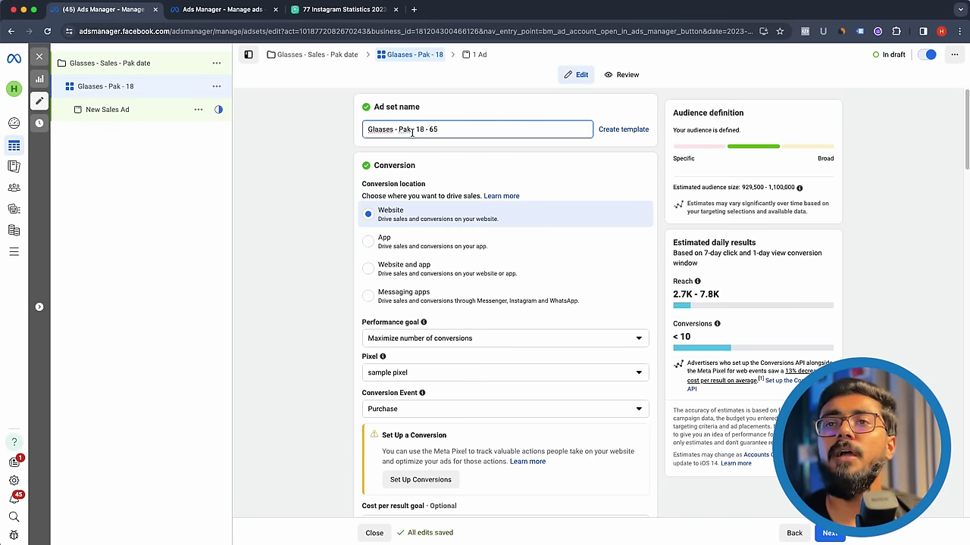
left_click(441, 141)
type("DM")
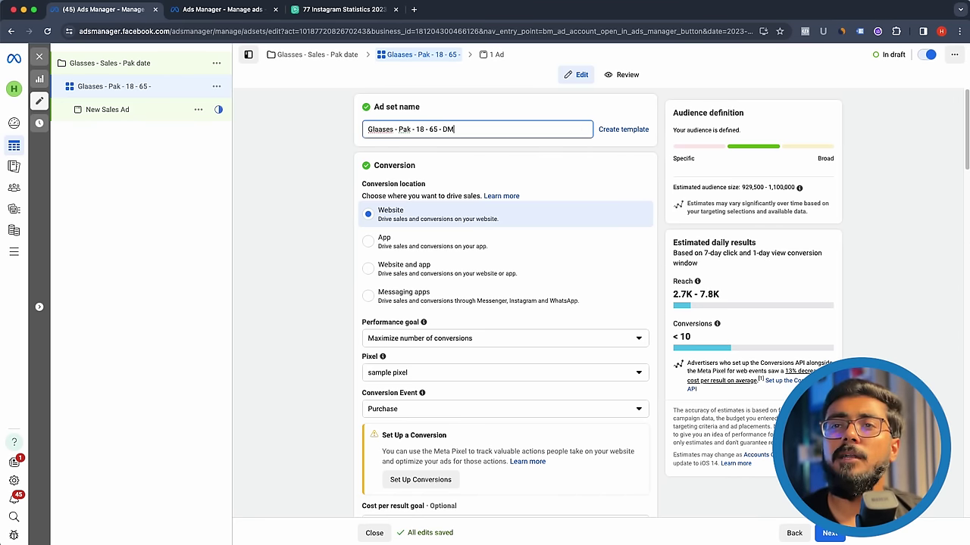
- Remove the word "Glaases" from the ad set name, leaving "- Pak - 18 - 65 - DM"
left_click_drag(453, 128, 339, 131)
left_click(411, 129)
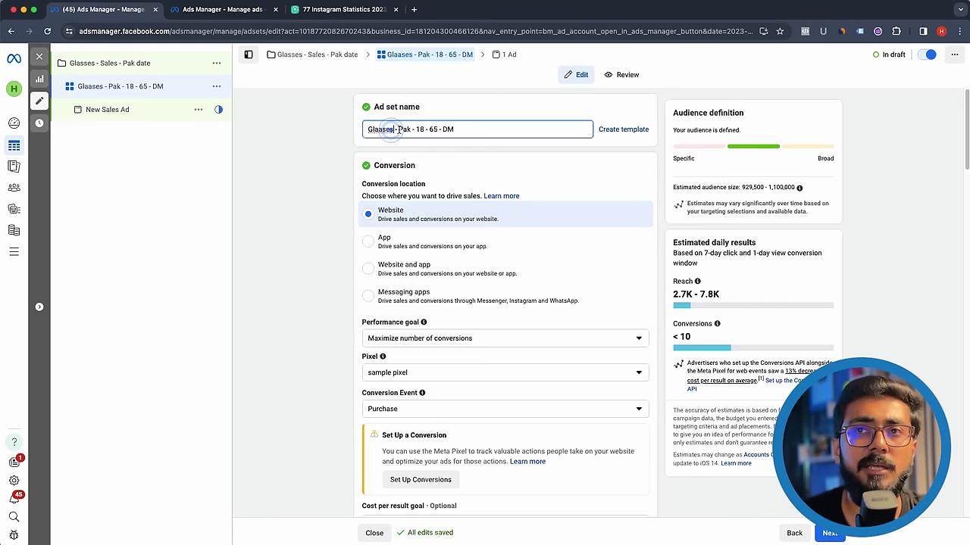
key("BackSpace")
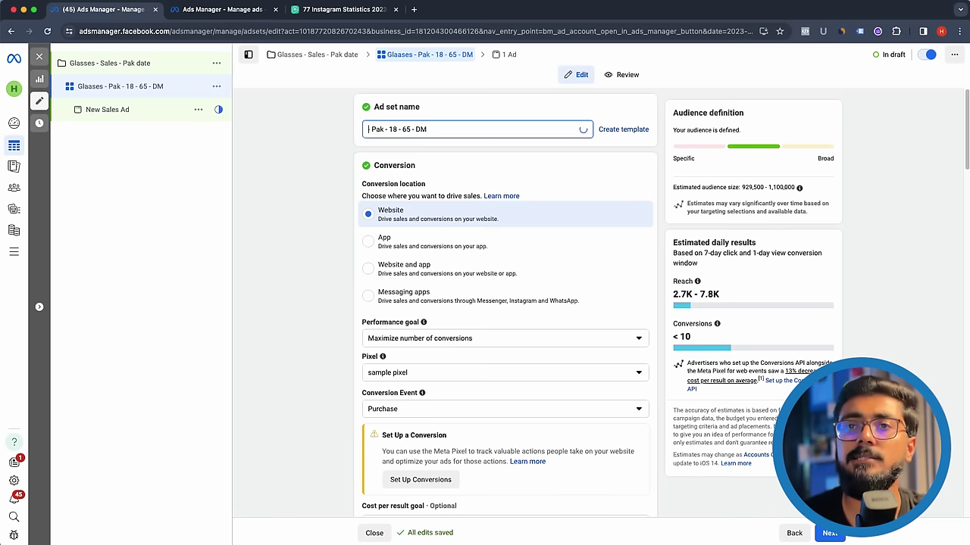
double_click(376, 129)
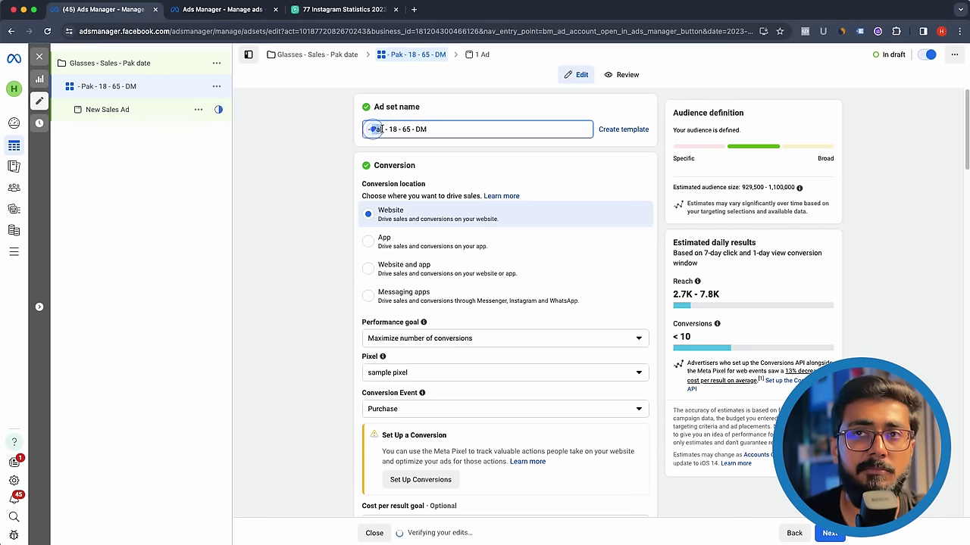
left_click_drag(389, 129, 427, 129)
double_click(420, 128)
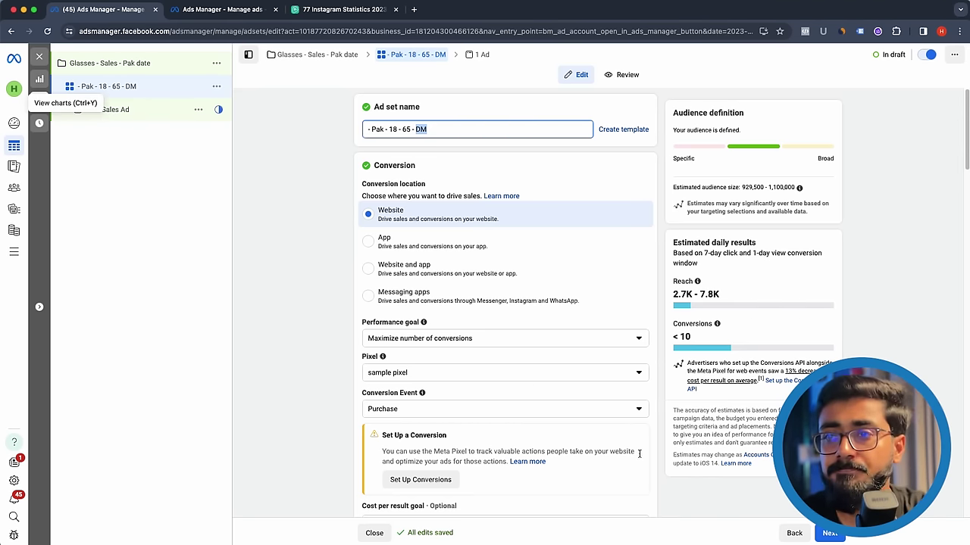
- Open the New Sales Ad and set its identity to the H.B.A Services Facebook Page and hbaservices Instagram account
scroll(639, 454, "down", 10)
left_click(114, 110)
scroll(371, 207, "down", 10)
scroll(431, 341, "up", 10)
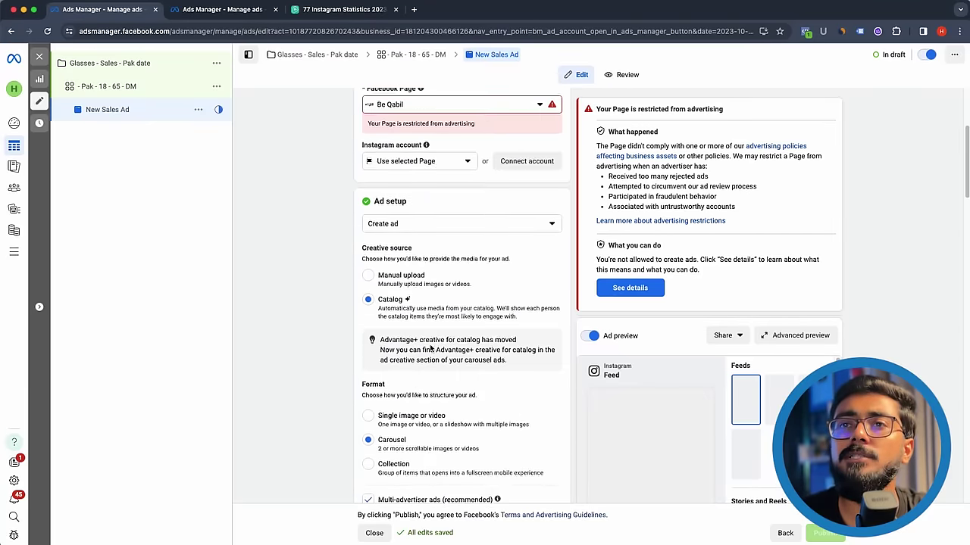
scroll(430, 348, "up", 3)
left_click(386, 130)
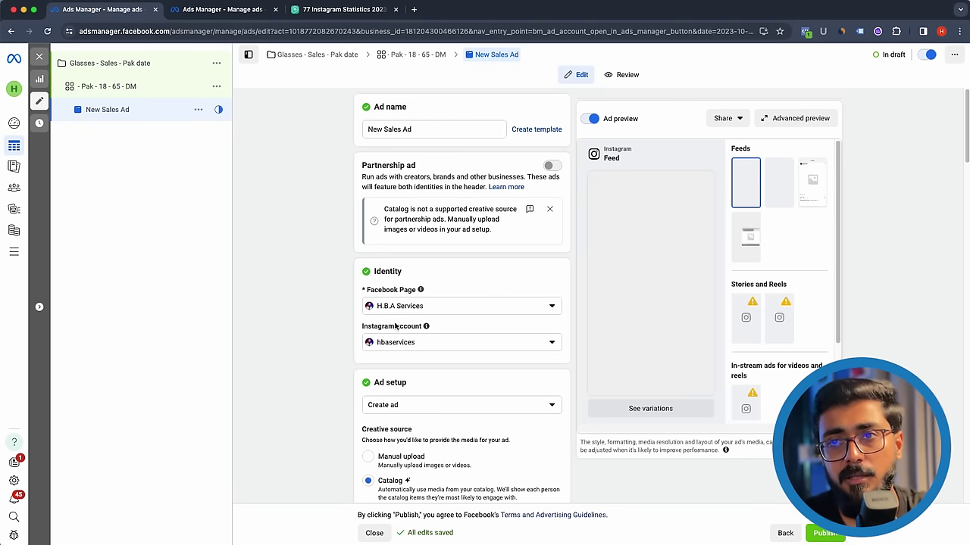
- Keep the ad setup on Create ad and switch the creative source to Manual upload
scroll(390, 324, "down", 3)
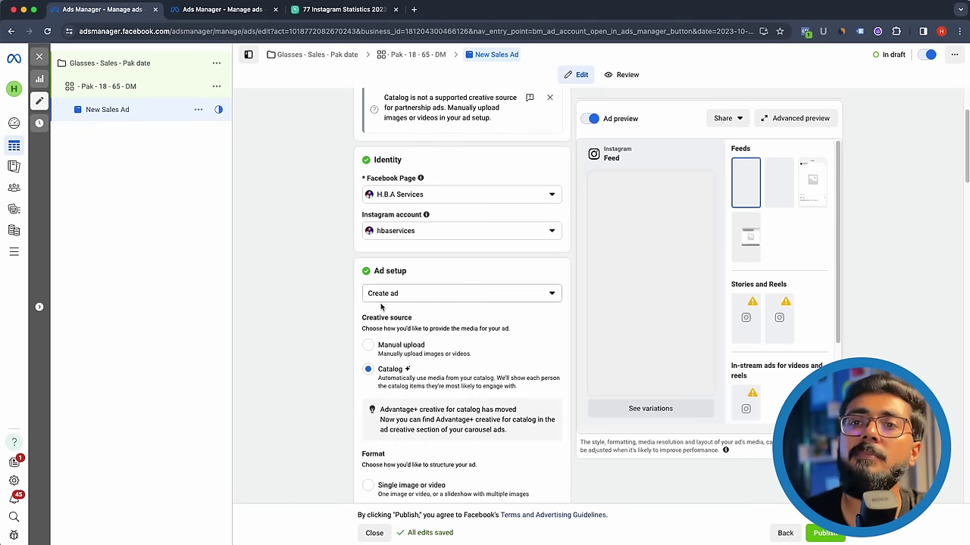
left_click(428, 297)
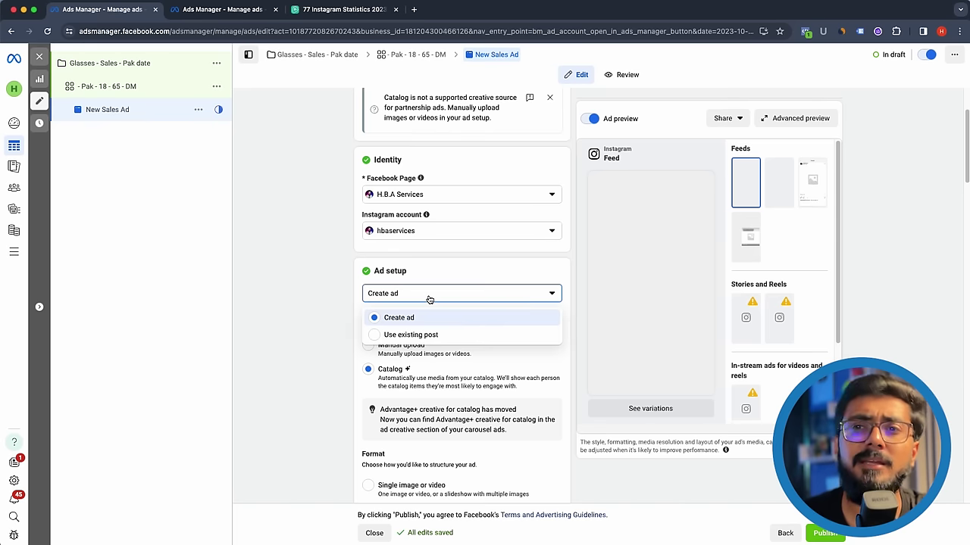
left_click(337, 328)
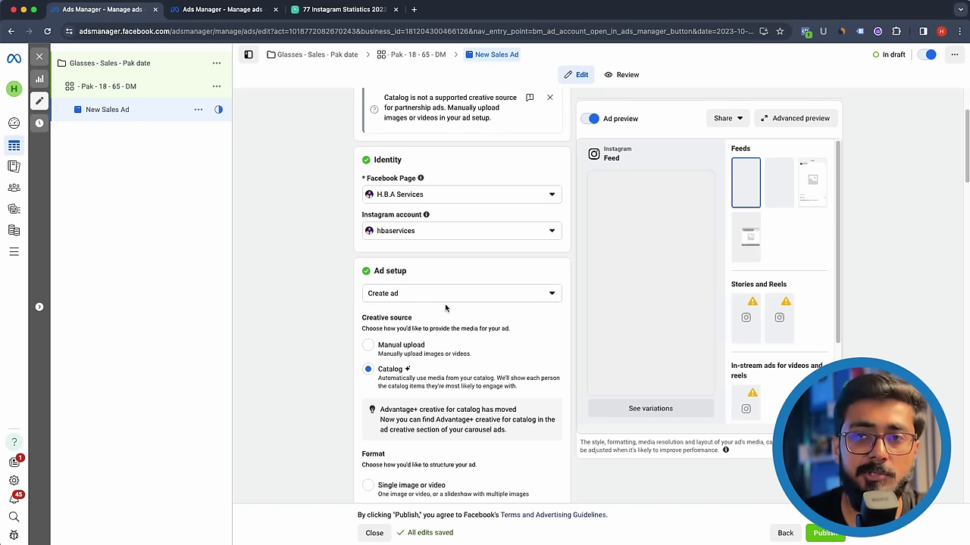
left_click(368, 345)
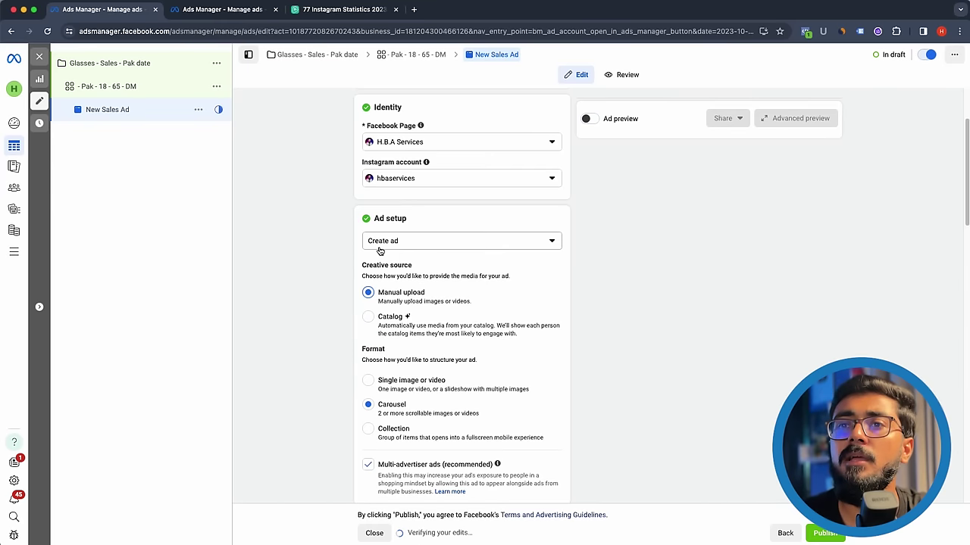
- Set the ad format to Single image or video and turn off multi-advertiser ads
left_click(370, 382)
scroll(370, 381, "down", 3)
left_click(365, 340)
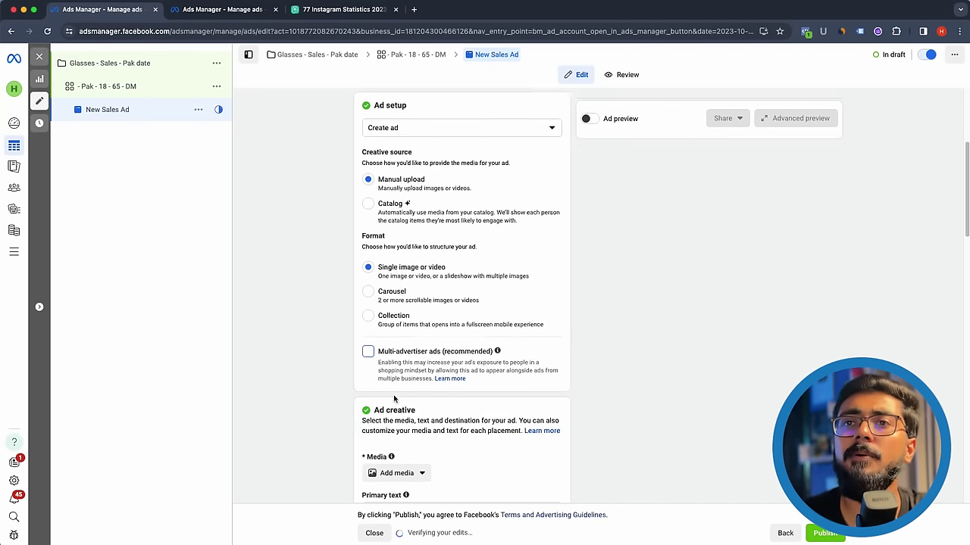
- Add an existing image from the Page's media to the ad creative, keeping the original crops and the default Advantage+ optimizations
scroll(392, 278, "up", 3)
scroll(379, 318, "down", 5)
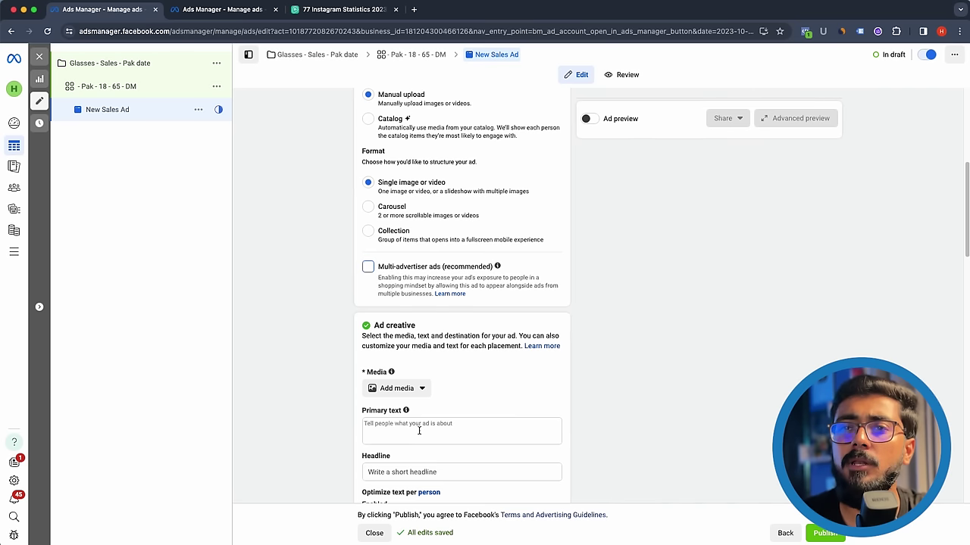
left_click(405, 388)
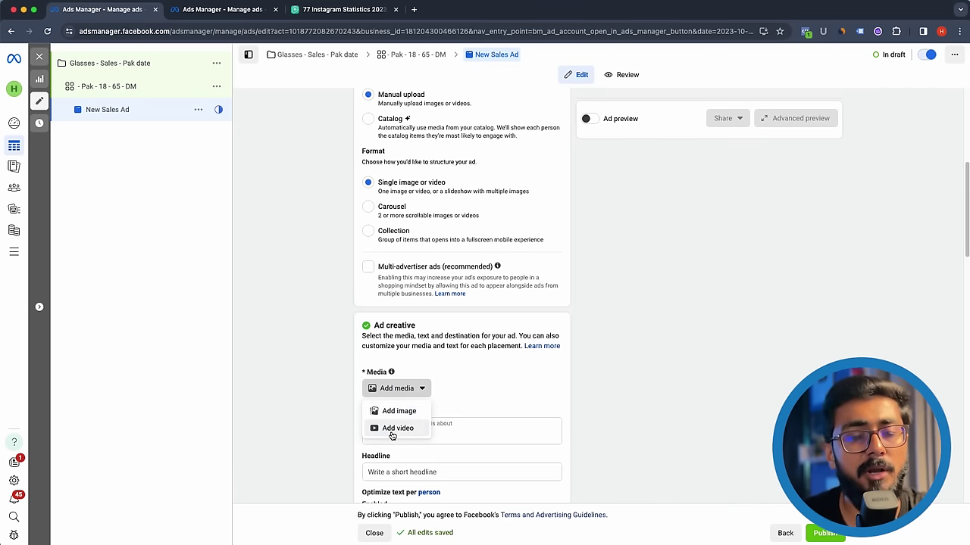
left_click(398, 412)
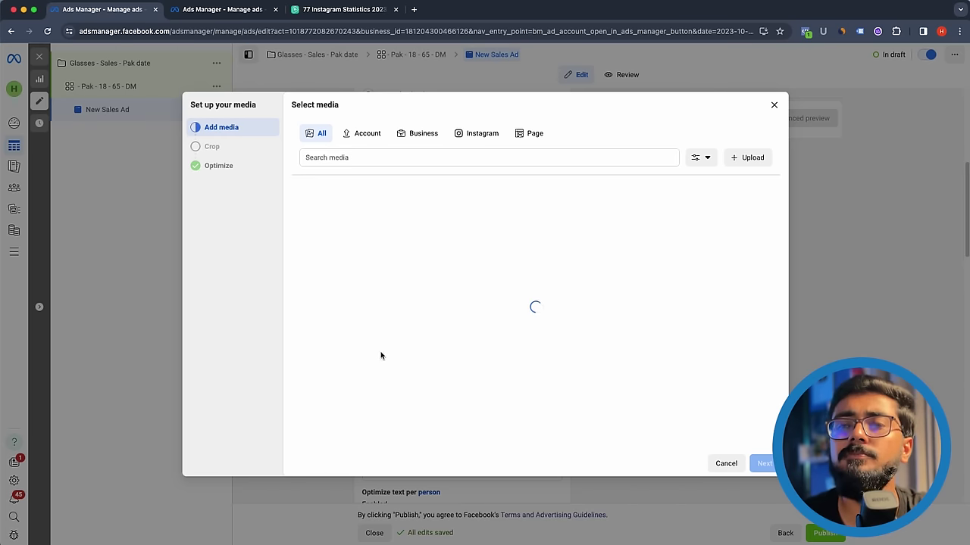
left_click(496, 136)
left_click(533, 134)
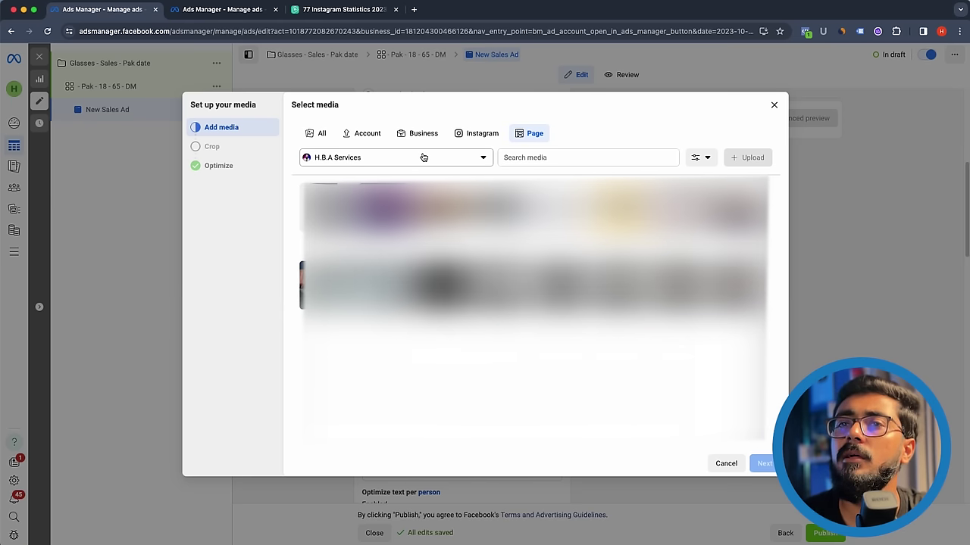
left_click(764, 463)
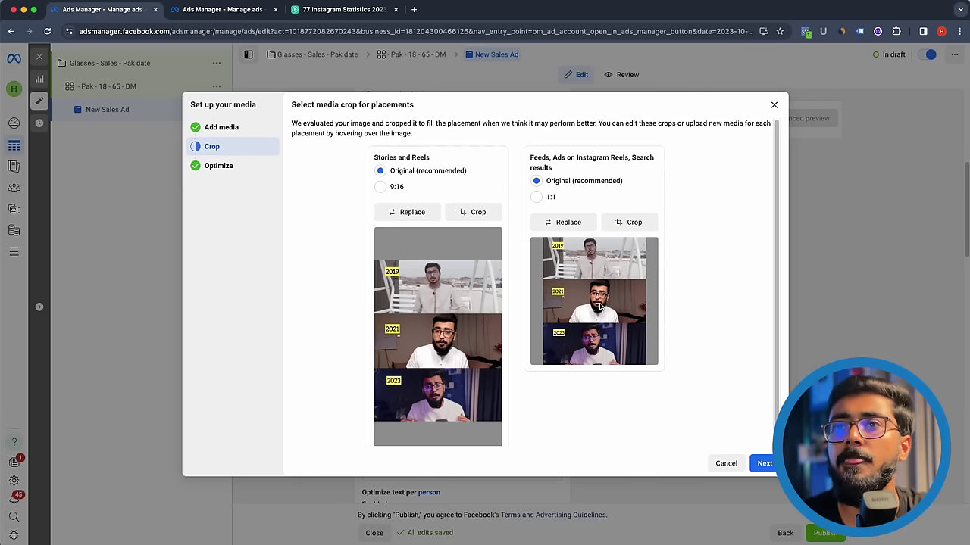
left_click(219, 166)
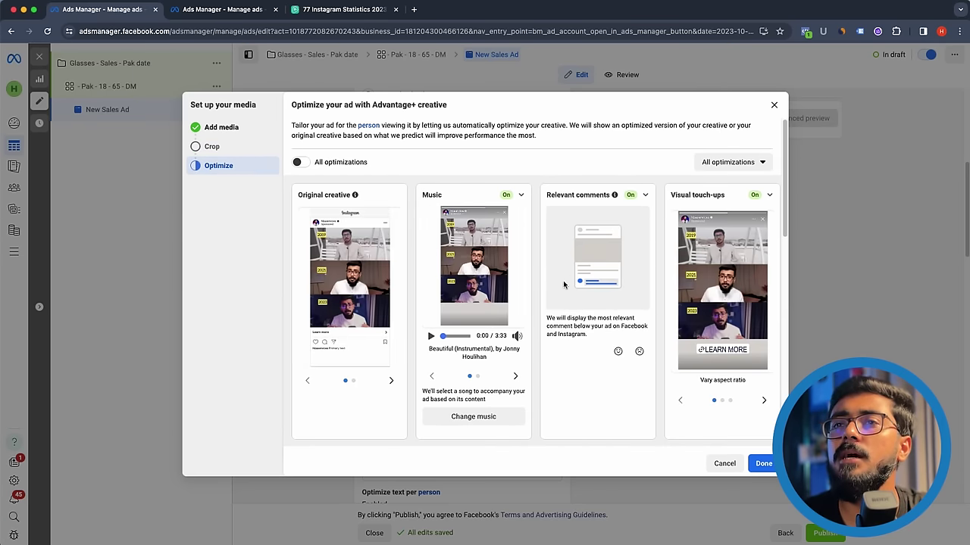
left_click(764, 463)
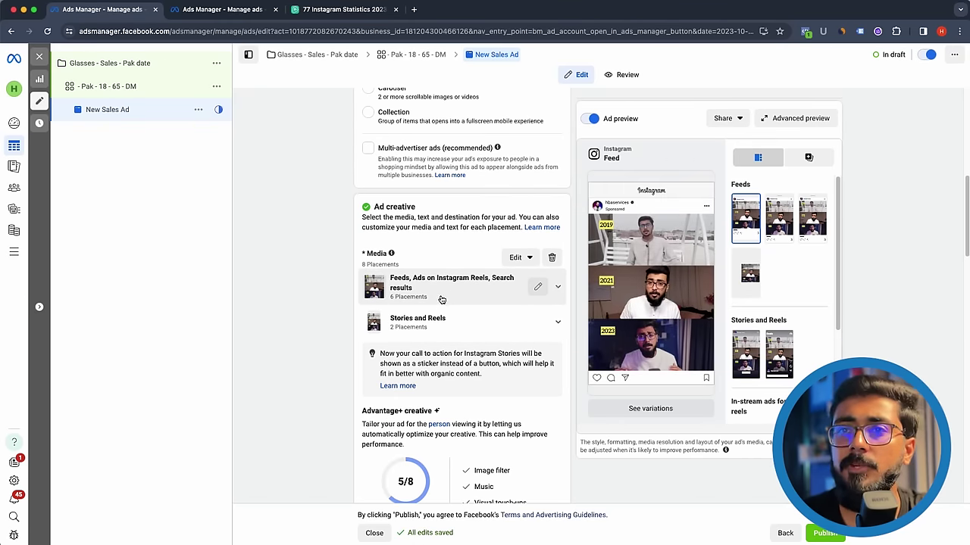
- Crop the image for the six feed, Instagram Reels ads and search placements to a 1:1 square of about 1193 × 1193 covering the 2021 and 2023 photos
left_click(537, 291)
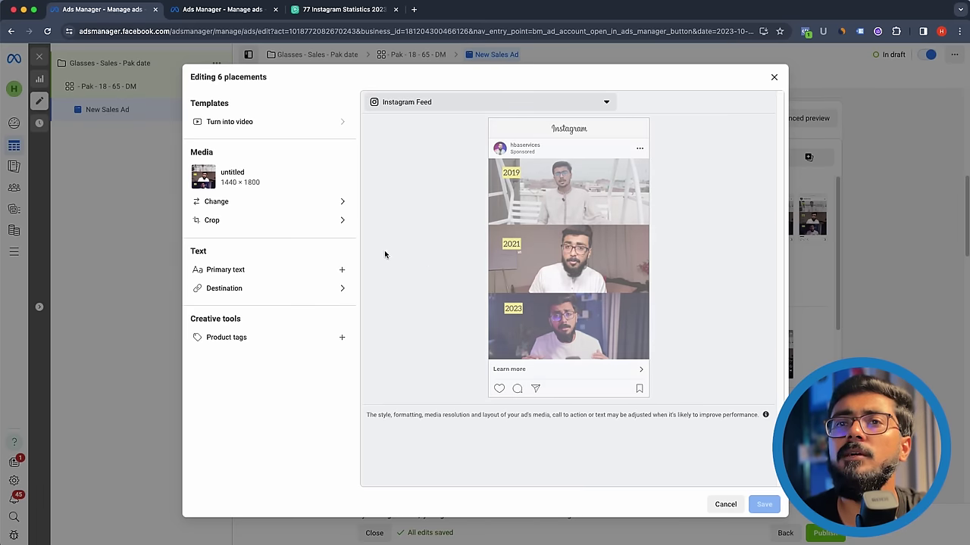
left_click(231, 221)
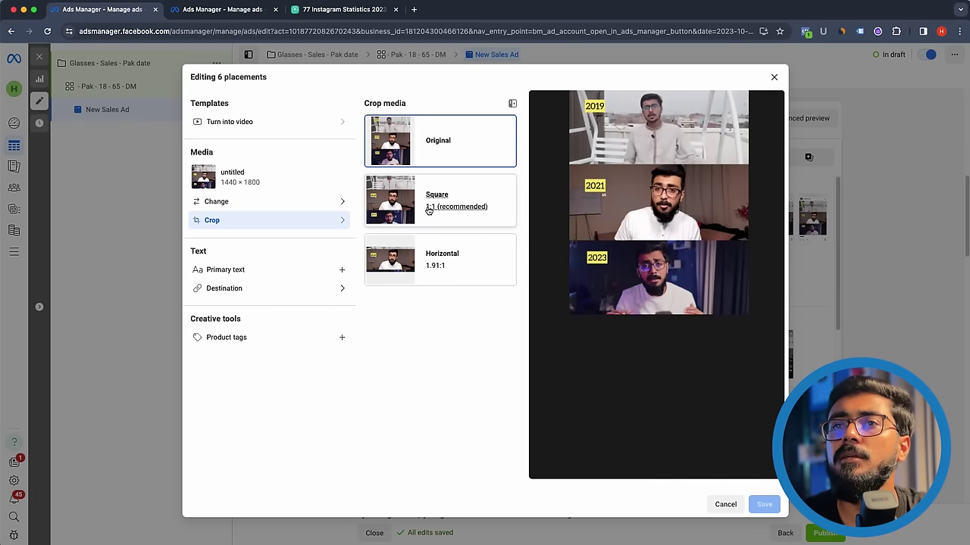
left_click(408, 208)
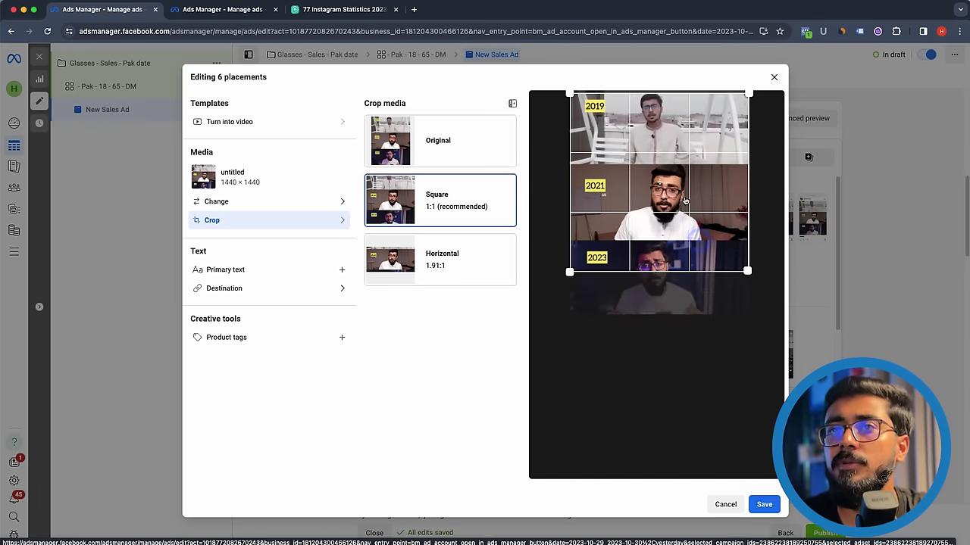
left_click_drag(681, 243, 682, 286)
left_click_drag(748, 134, 720, 164)
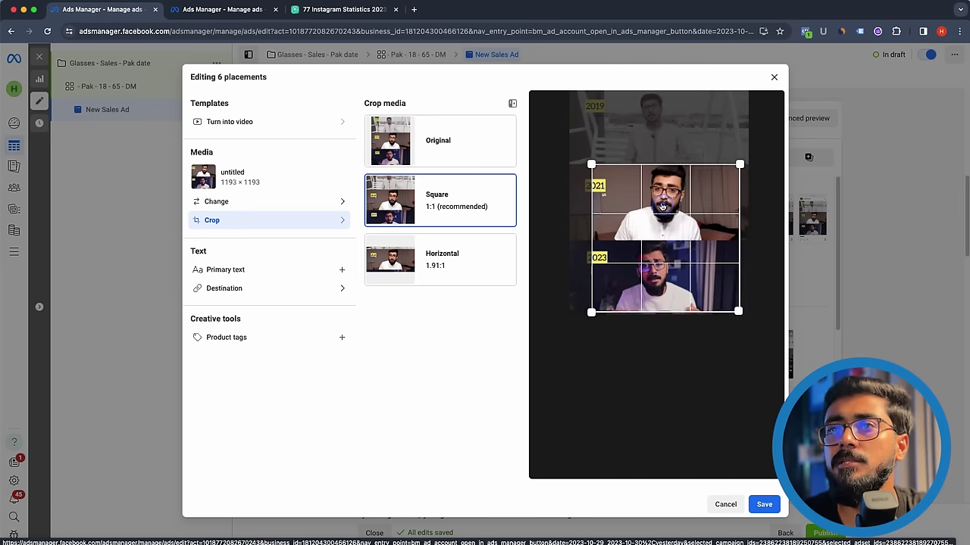
left_click_drag(667, 227, 673, 240)
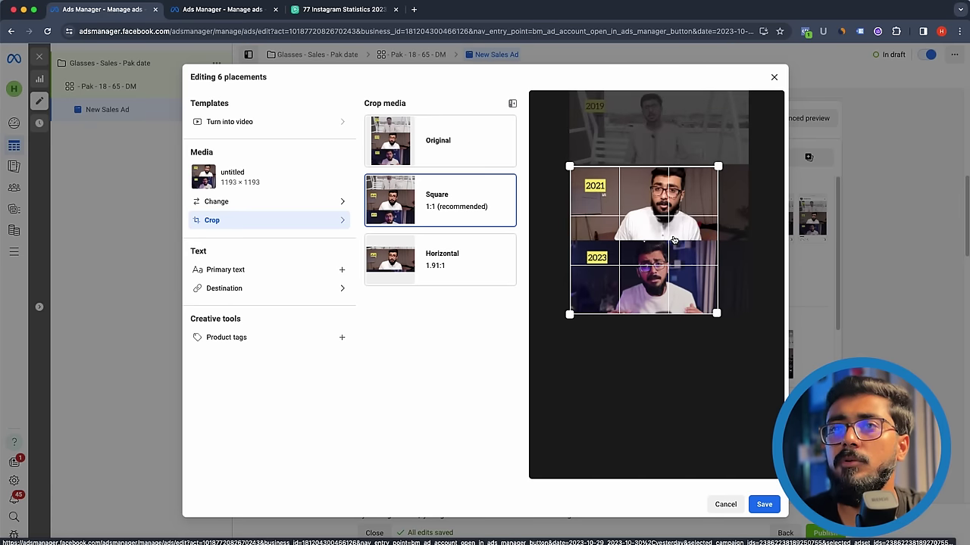
left_click(764, 504)
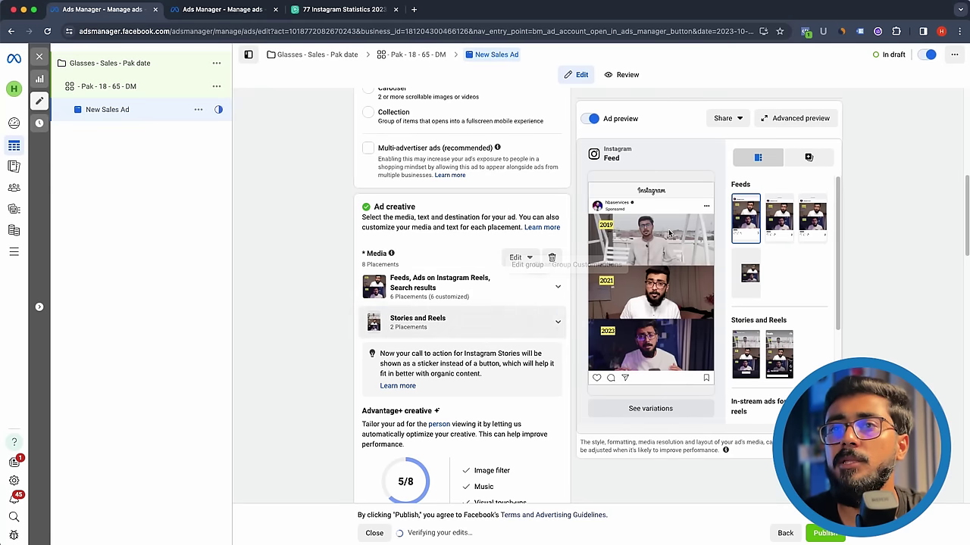
- Preview the ad in the Instagram profile feed and Explore, and check the media change options for the Stories and Reels placements
left_click(776, 220)
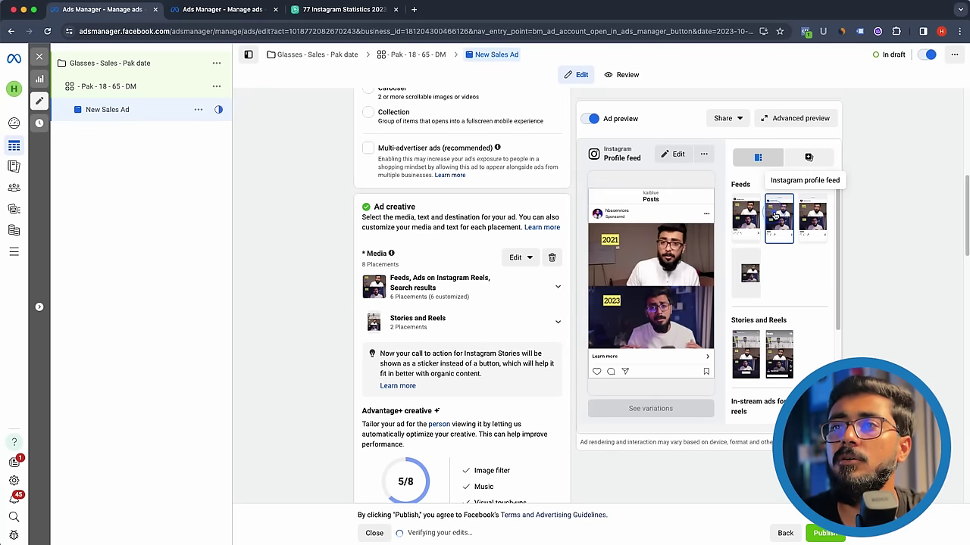
left_click(812, 218)
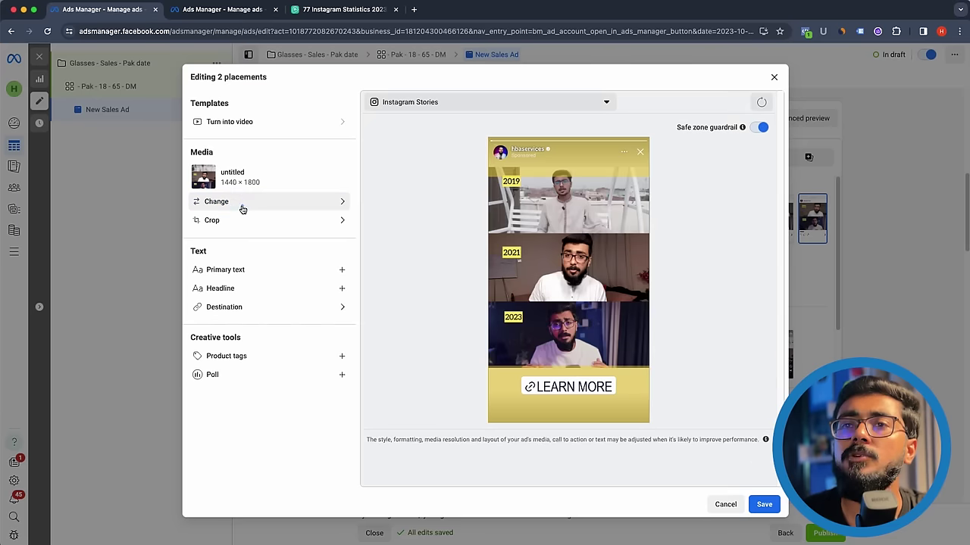
left_click(228, 202)
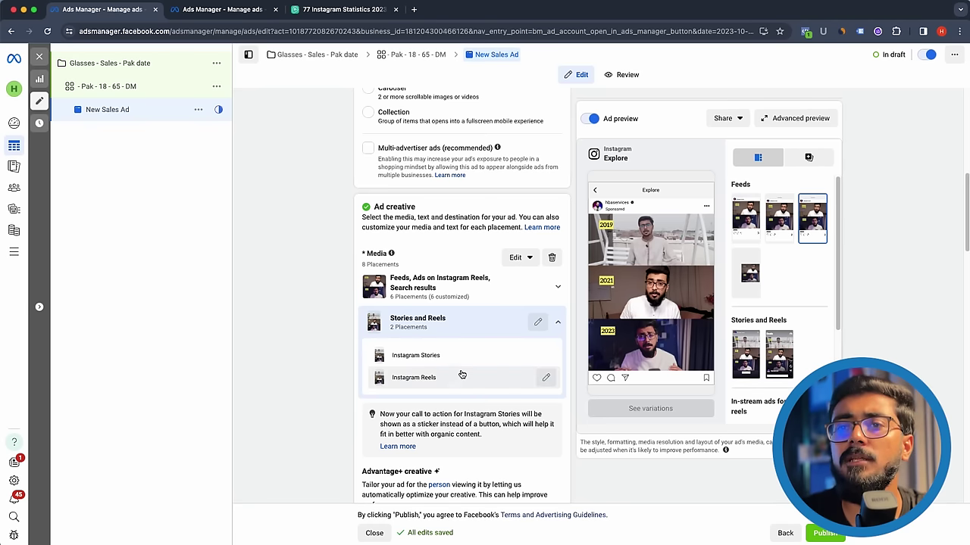
- Enter "primery text" as the ad's primary text
scroll(461, 371, "down", 7)
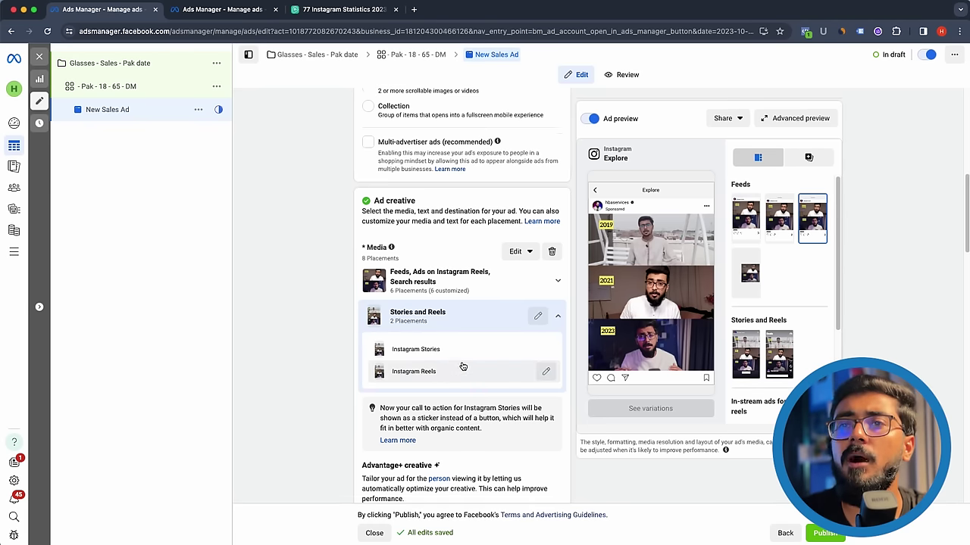
left_click(394, 163)
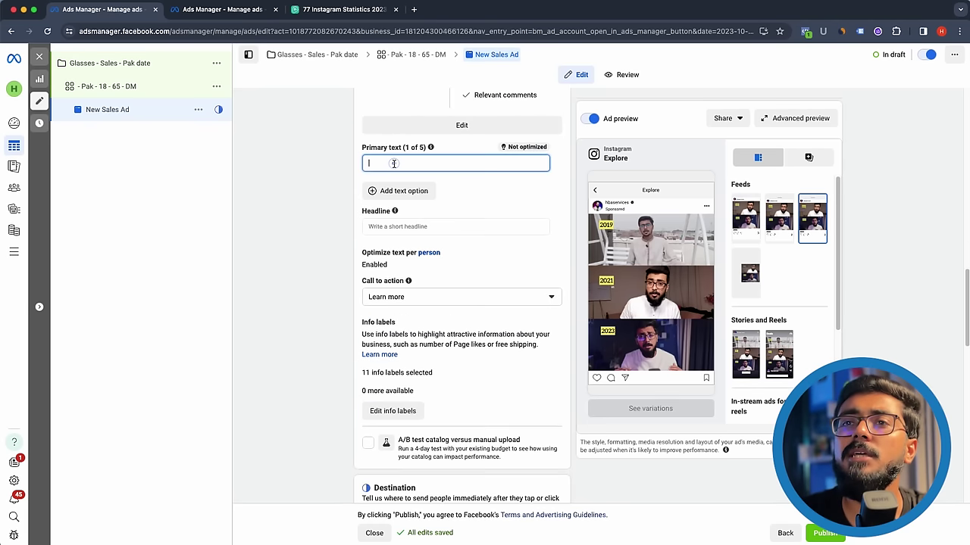
type("primery text")
left_click(509, 186)
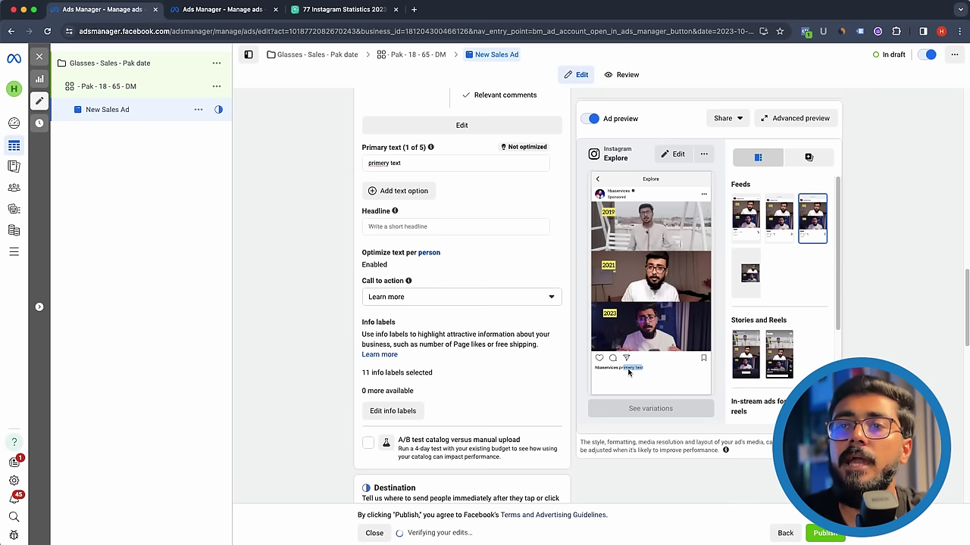
- Add a second, empty option to both the ad's headline and its primary text
scroll(408, 229, "up", 5)
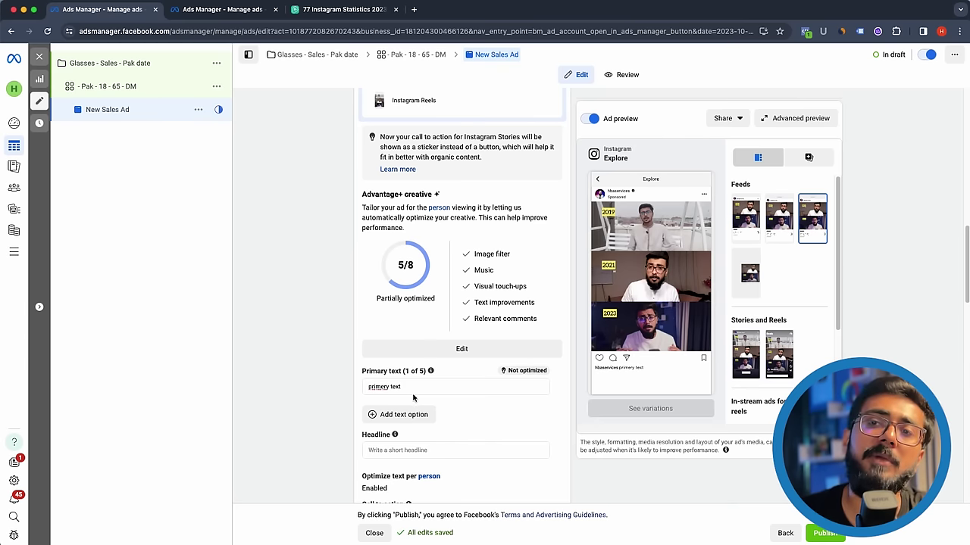
scroll(401, 367, "down", 1)
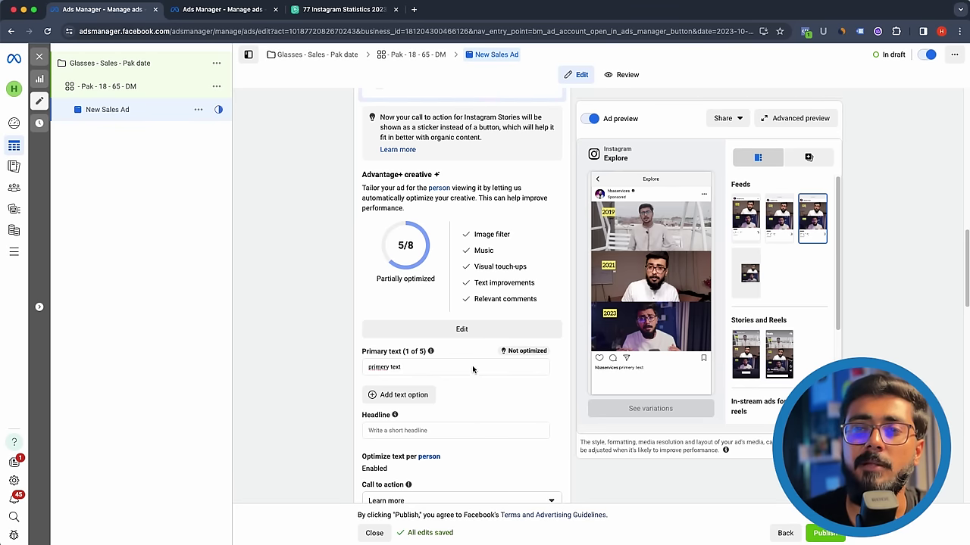
scroll(473, 370, "down", 1)
left_click(419, 418)
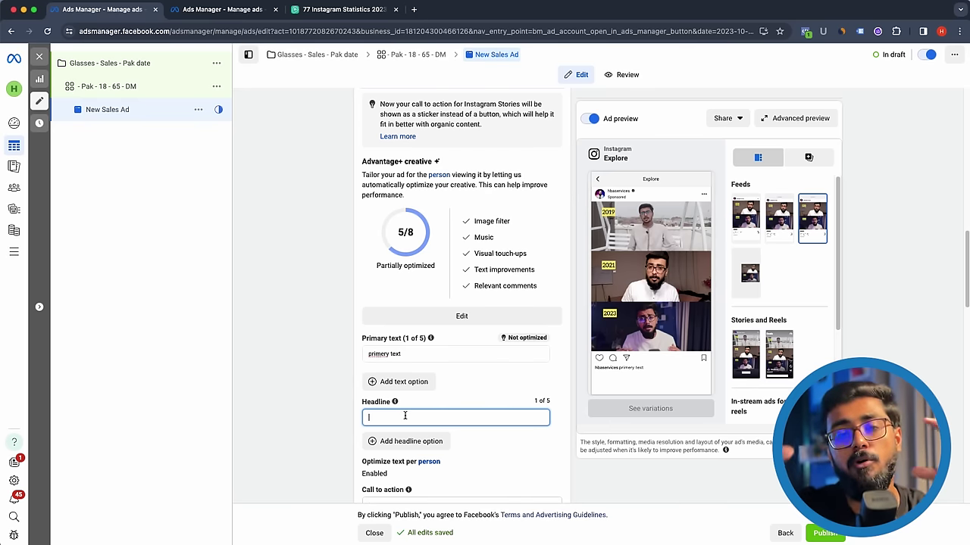
scroll(402, 416, "down", 1)
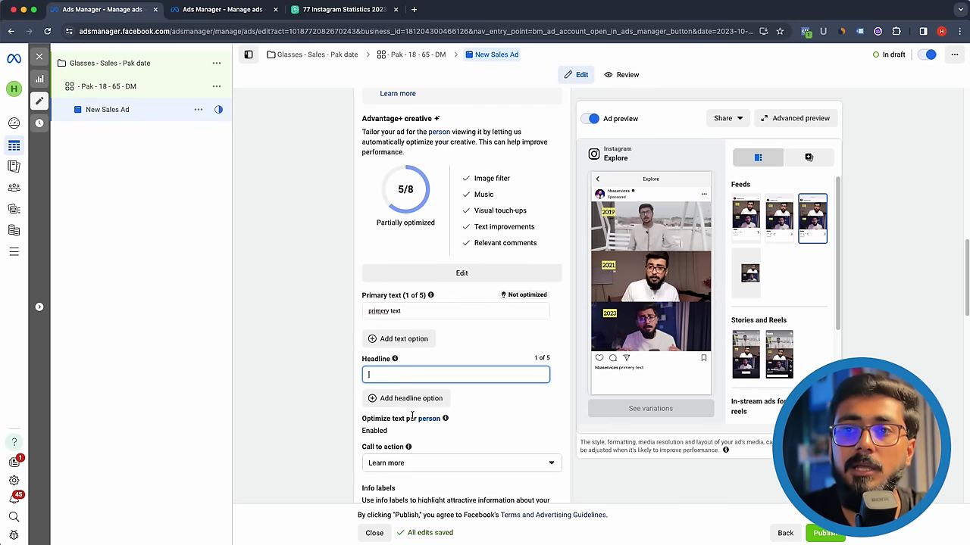
left_click(389, 403)
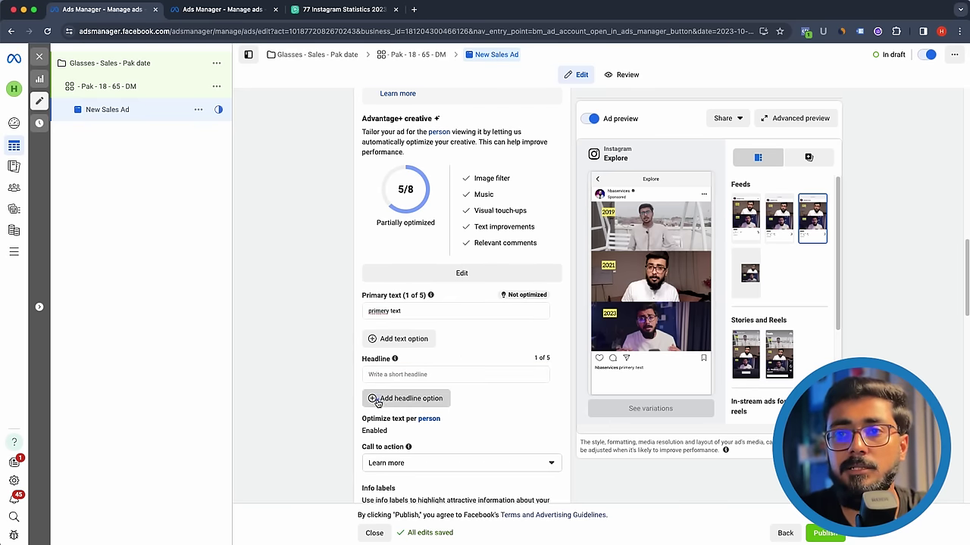
left_click(390, 339)
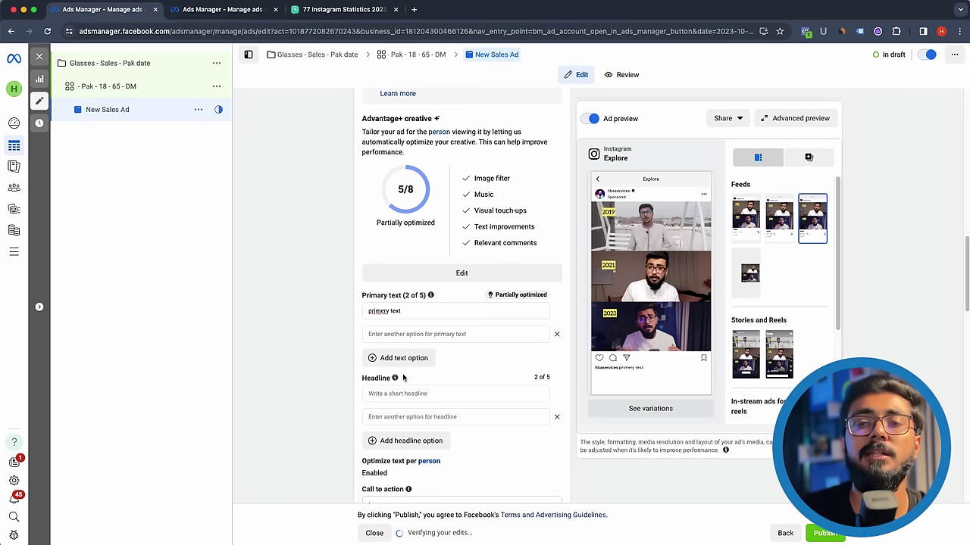
- Review the available call to action choices for the ad and set it to Shop now
scroll(428, 445, "down", 3)
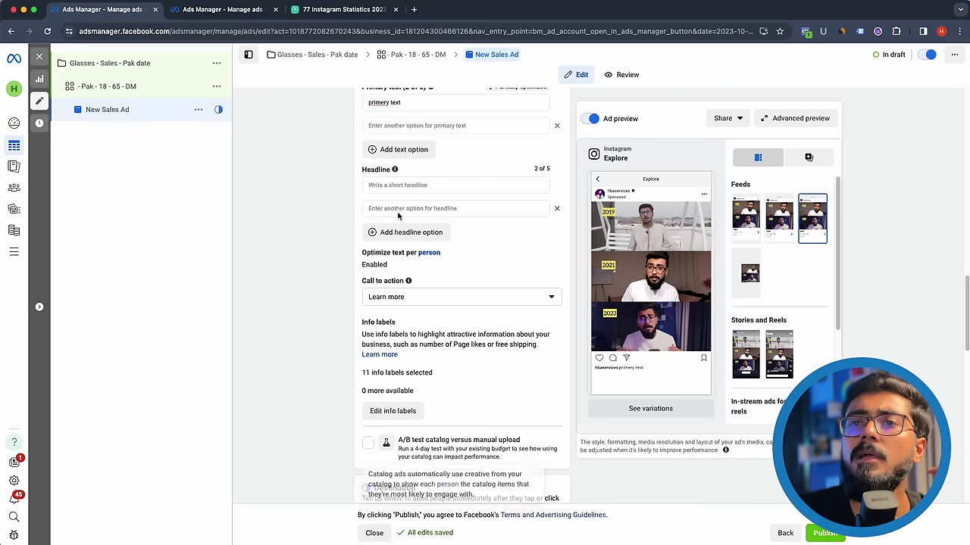
left_click(392, 302)
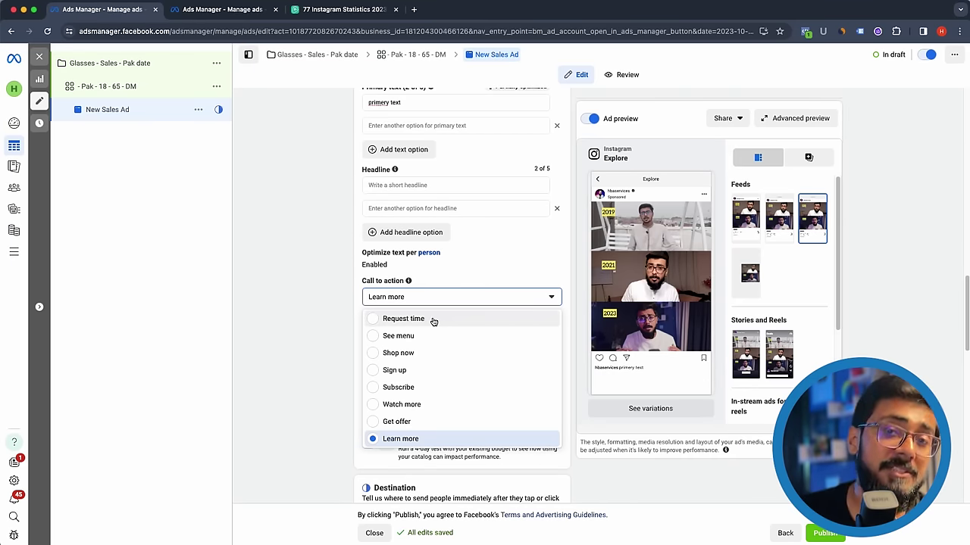
scroll(416, 337, "down", 1)
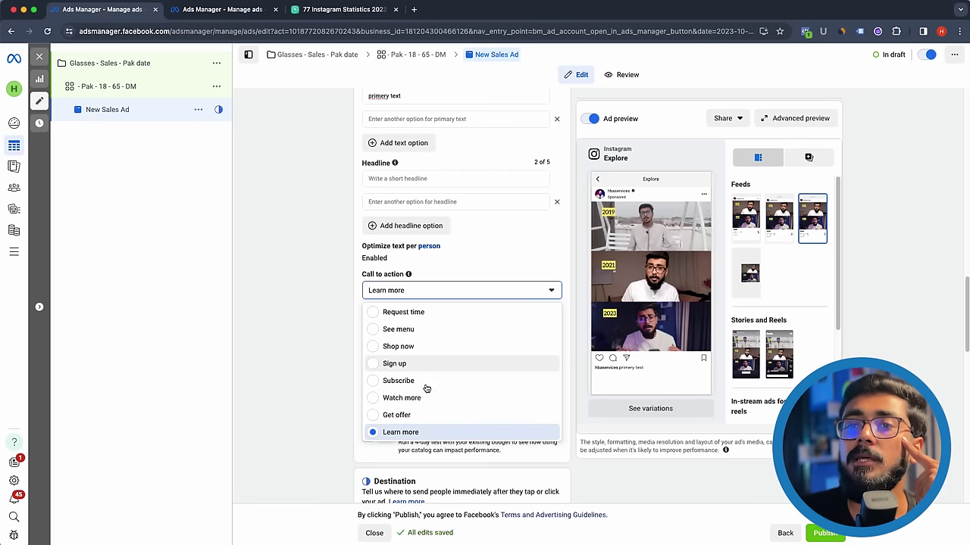
scroll(401, 413, "up", 1)
scroll(398, 426, "down", 1)
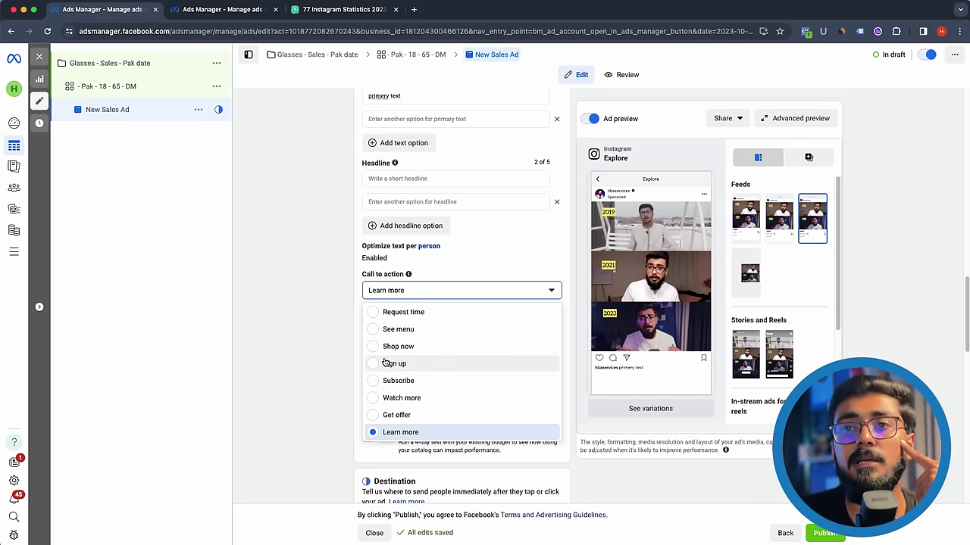
scroll(409, 431, "up", 3)
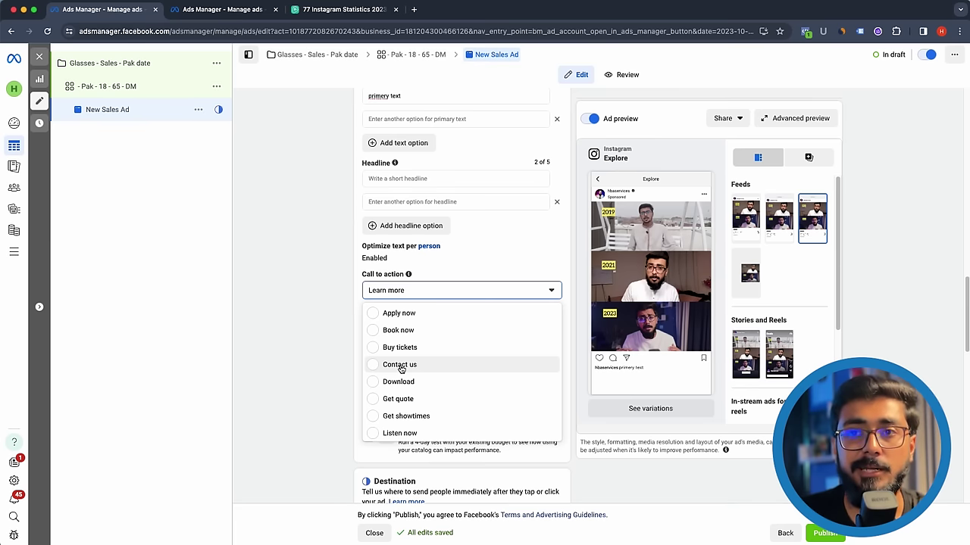
scroll(401, 370, "down", 5)
left_click(229, 339)
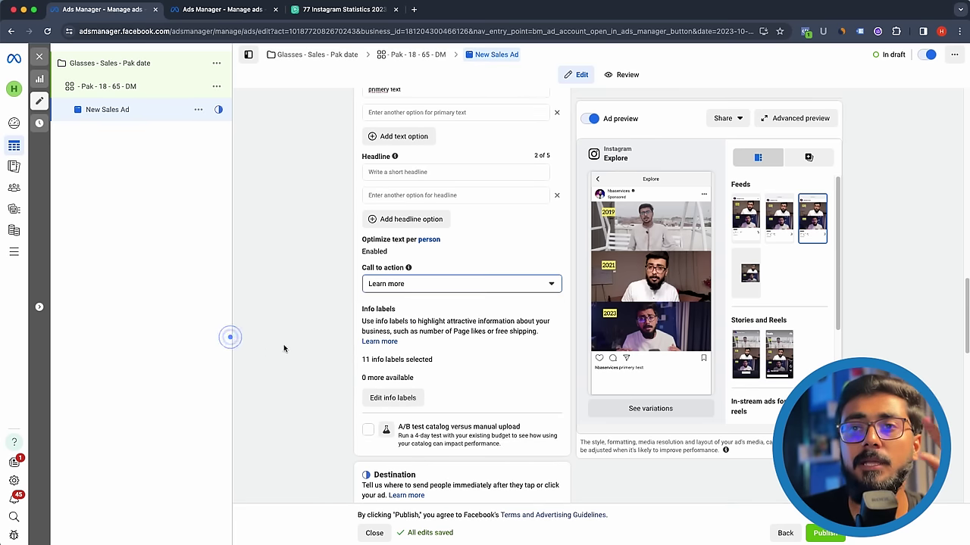
left_click(422, 283)
left_click(399, 340)
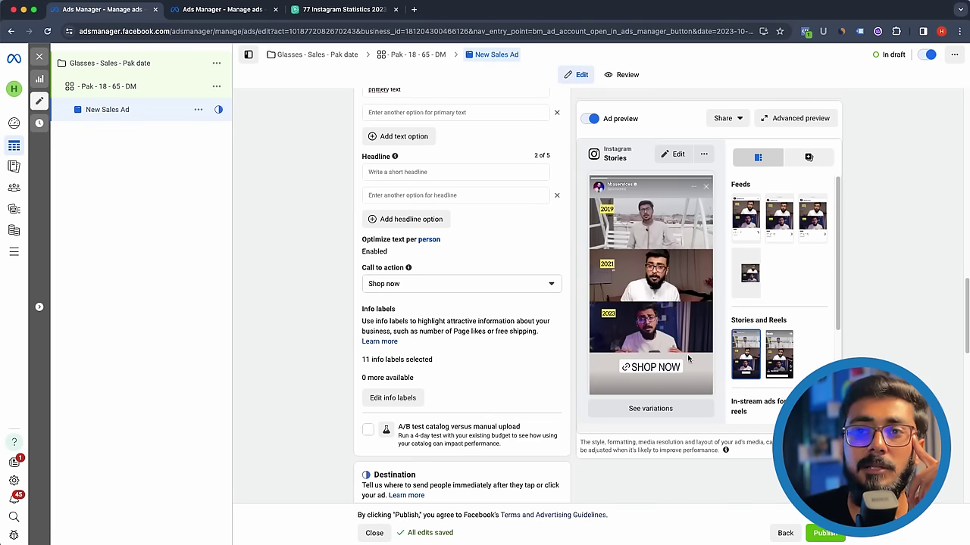
- Set the ad destination's website URL to hbatools.com, leaving the display link empty
scroll(510, 381, "down", 5)
left_click(424, 345)
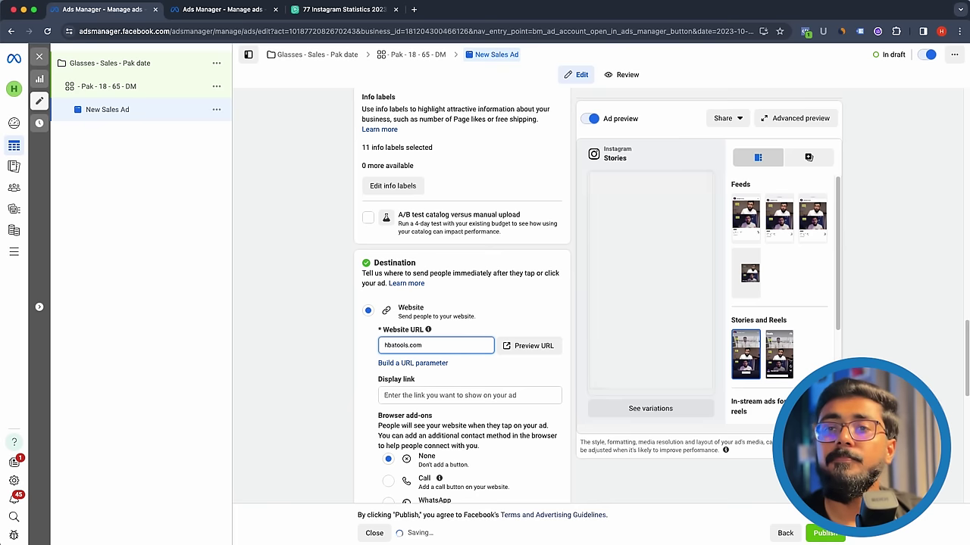
left_click(445, 395)
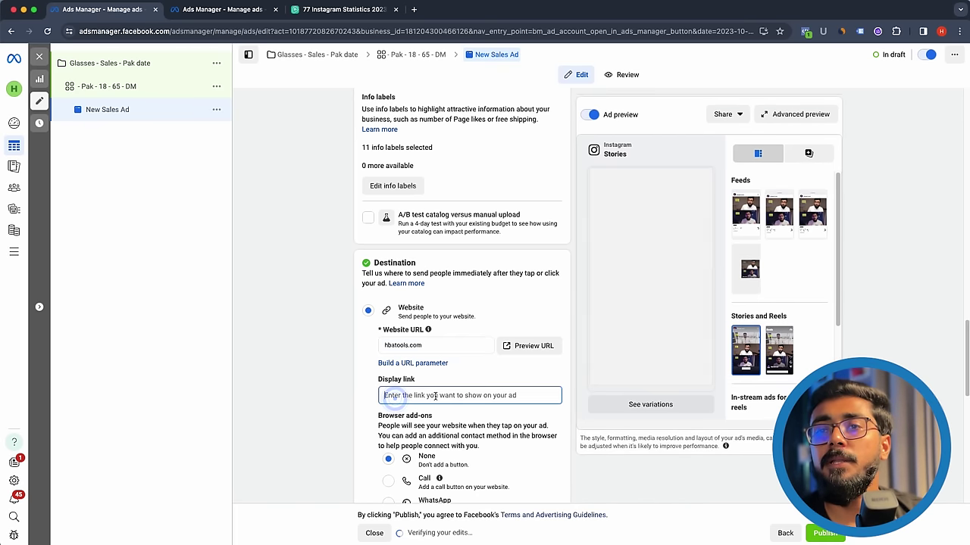
- Rename the ad as "iMAGE jOURNEY - Ad"
scroll(430, 345, "up", 4)
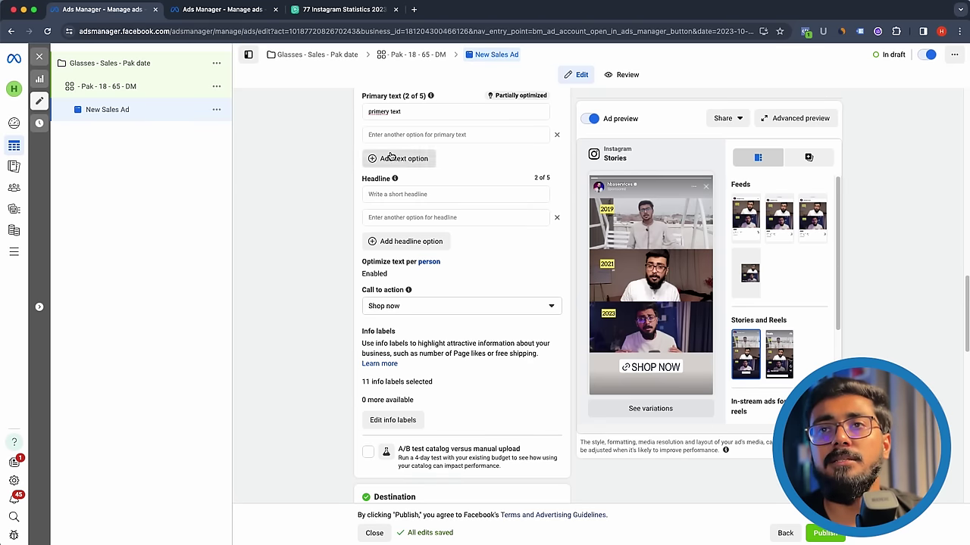
scroll(402, 151, "up", 10)
left_click_drag(401, 129, 335, 136)
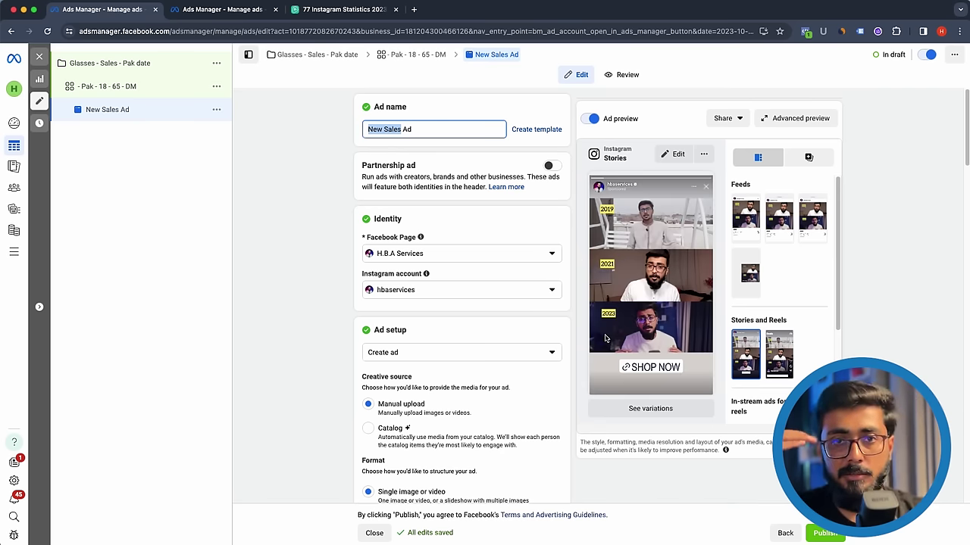
type("iMAGE jOURNEY -")
double_click(382, 130)
left_click(394, 128)
double_click(394, 128)
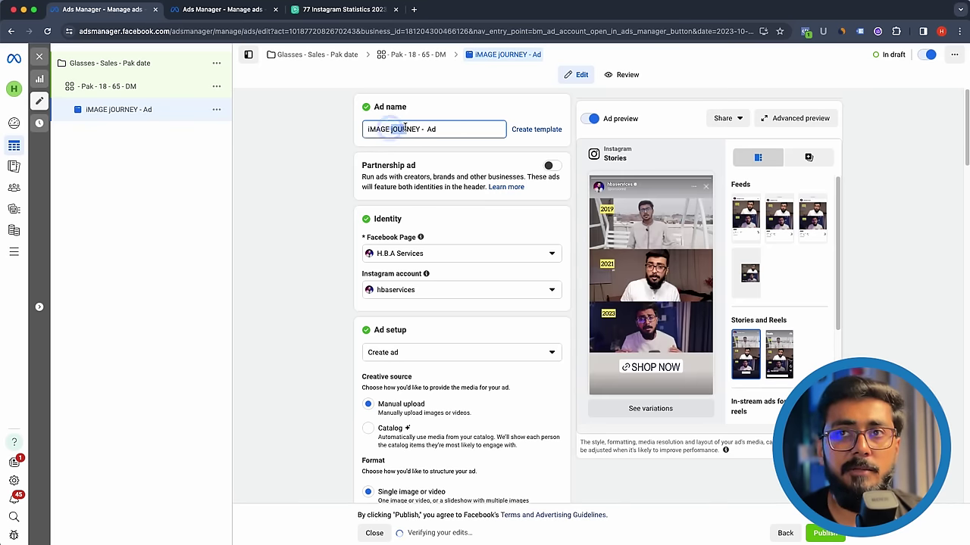
mouse_move(706, 287)
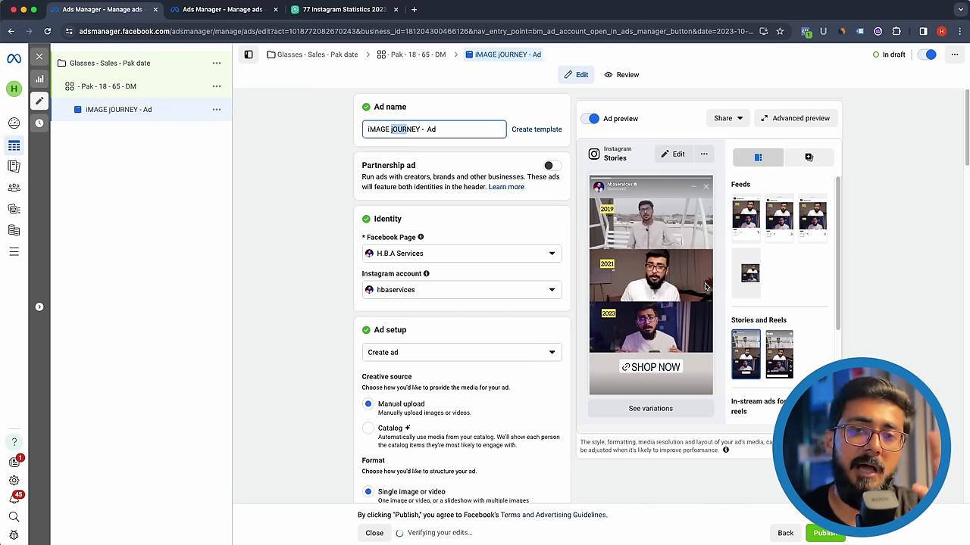
left_click(217, 246)
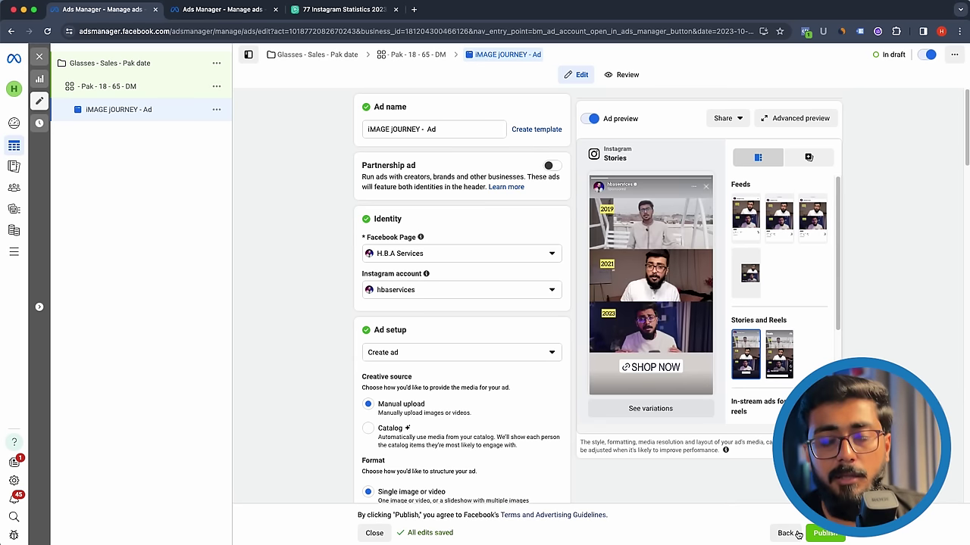
- Close the ad editor without publishing the draft and look at the ad set level in the Facebook campaign structure diagram
left_click(41, 59)
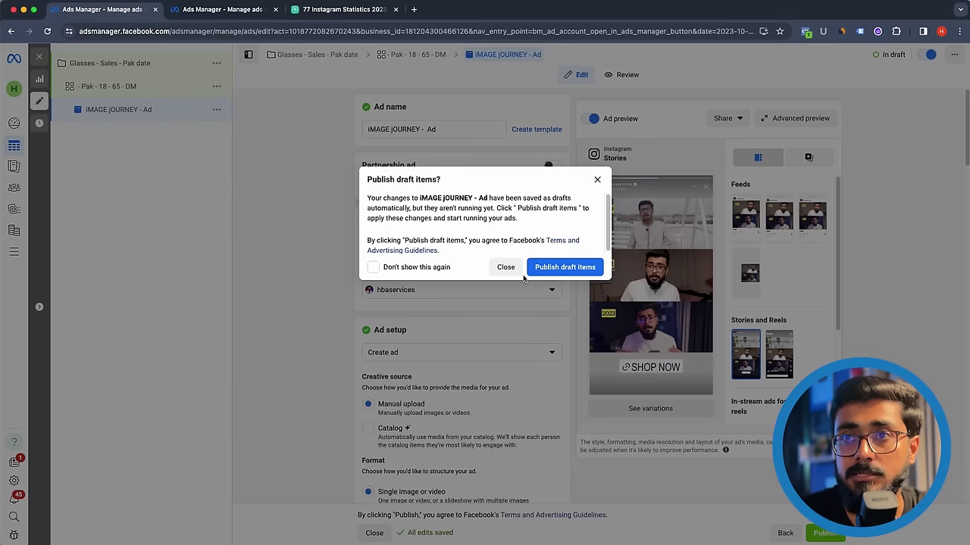
left_click(515, 270)
left_click(173, 106)
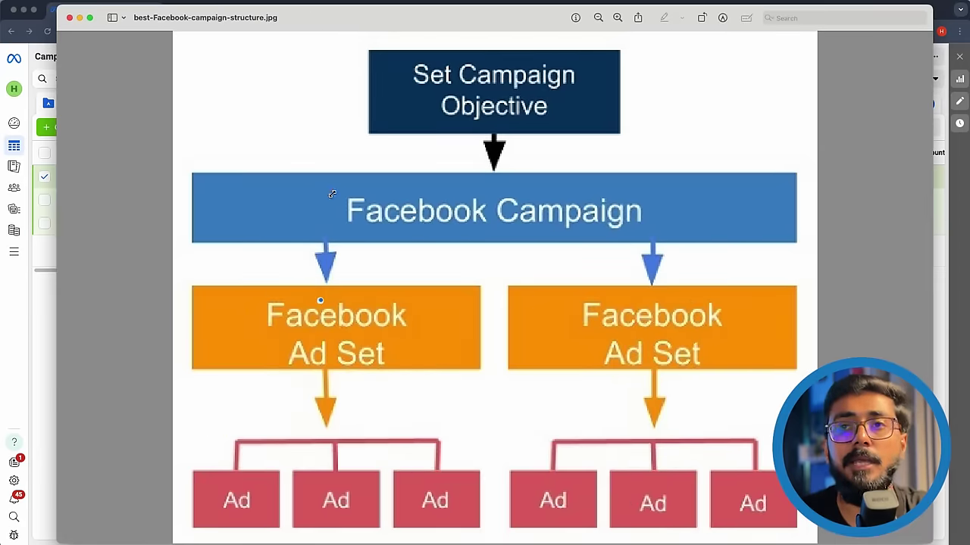
left_click_drag(250, 303, 444, 346)
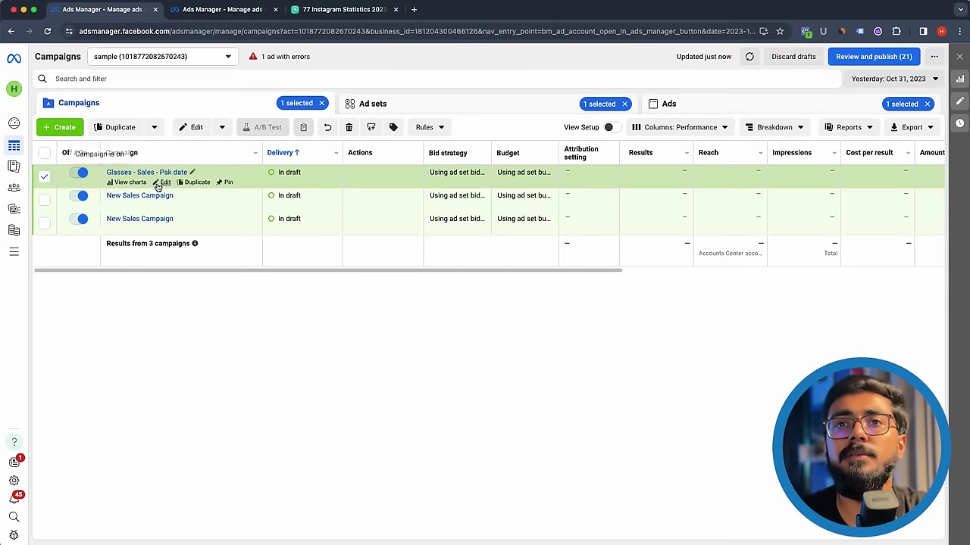
- Remove the Social media marketing interest from the detailed targeting of the Glasses campaign's "- Pak - 18 - 65 - DM" ad set
left_click(160, 183)
left_click(114, 91)
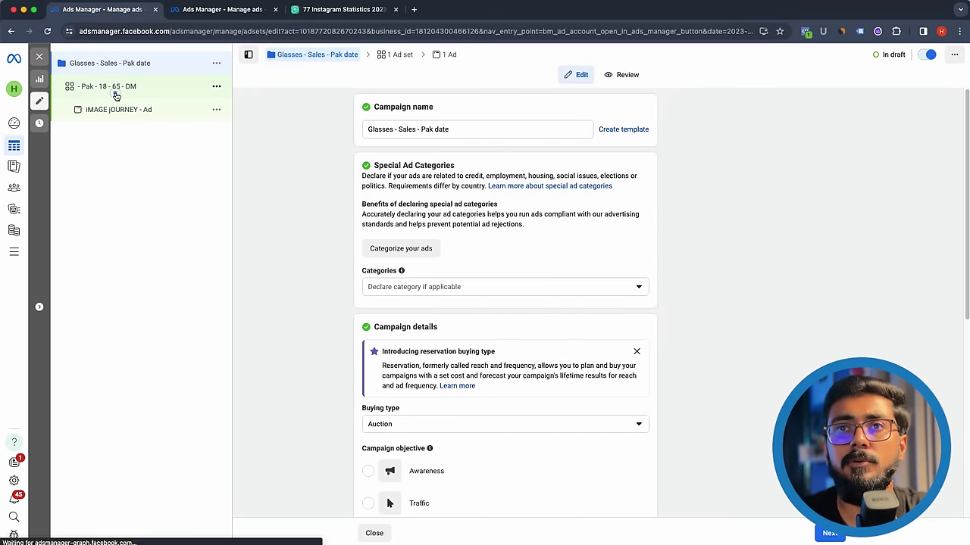
scroll(357, 374, "down", 15)
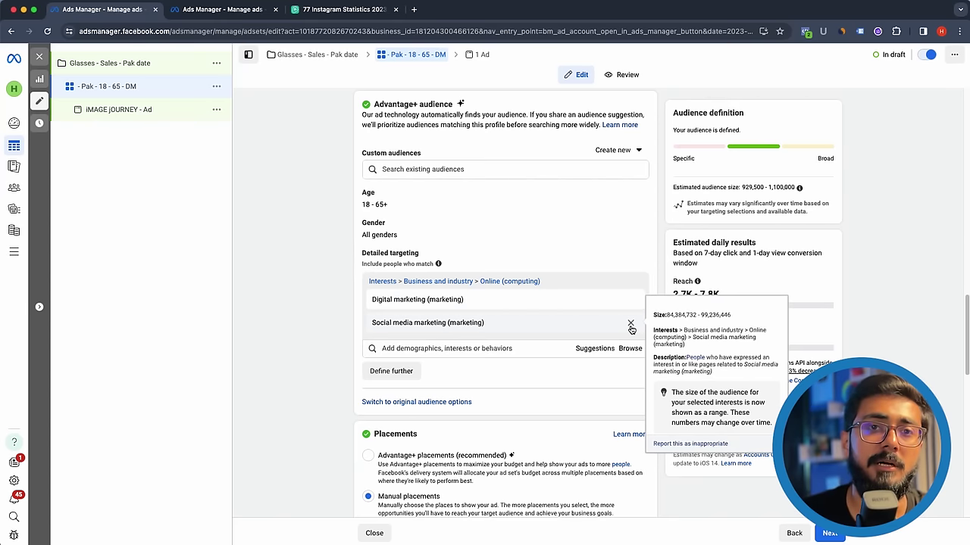
left_click(630, 324)
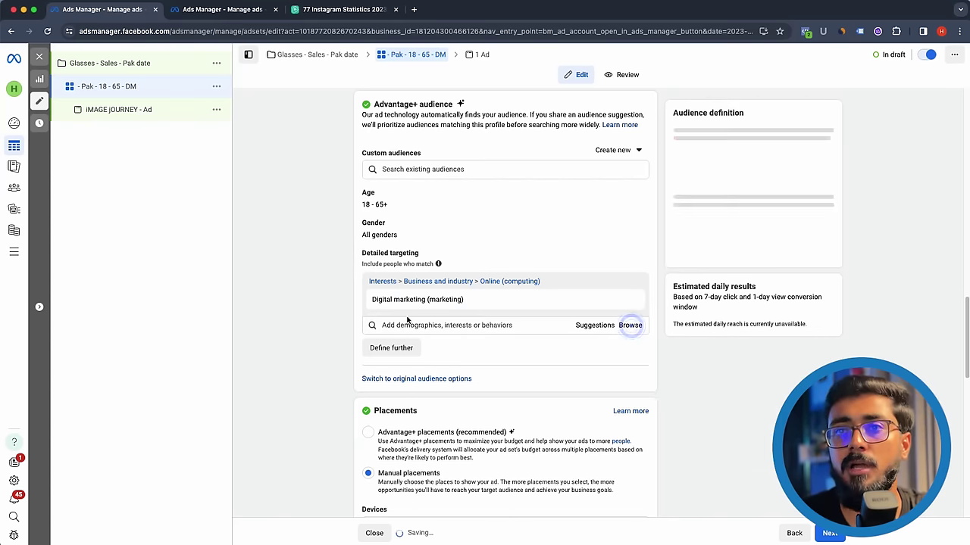
scroll(394, 287, "up", 15)
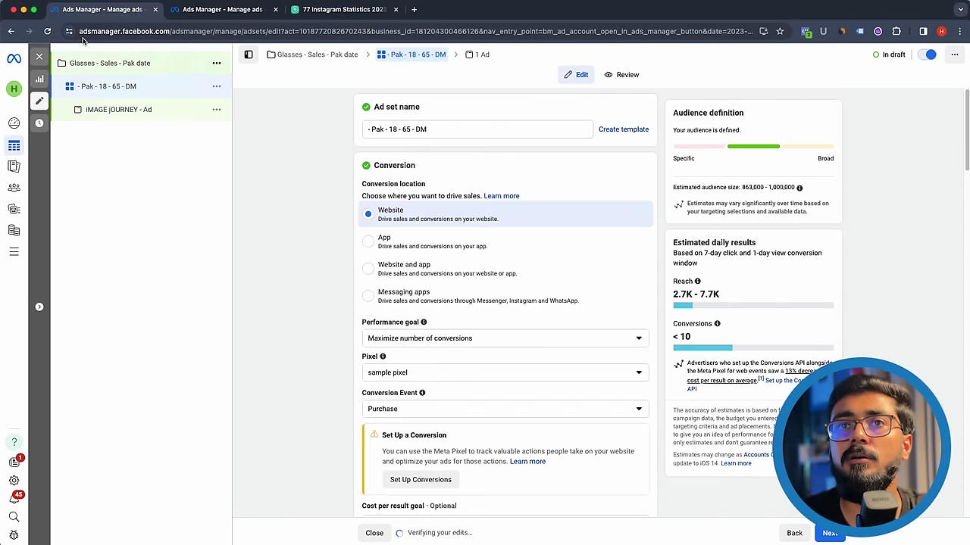
double_click(420, 129)
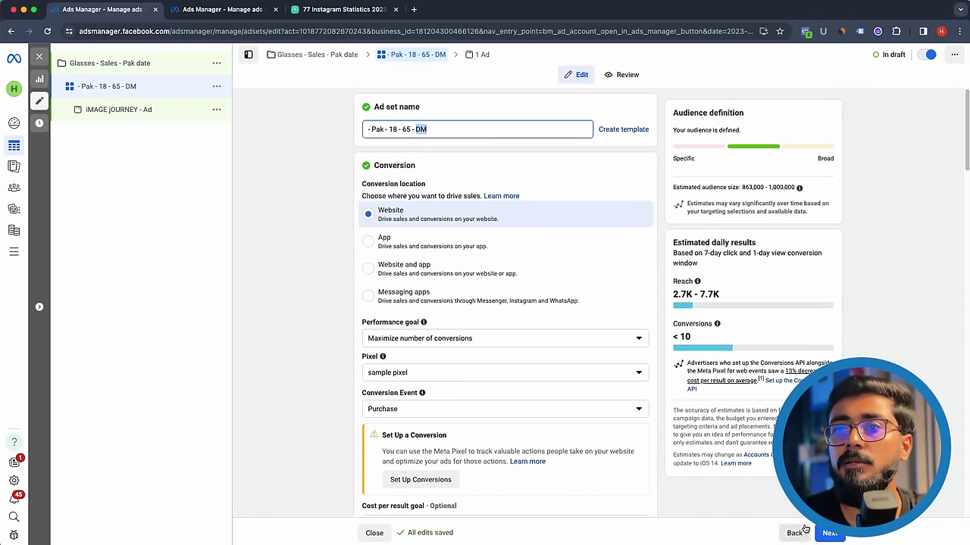
- Close the editor without publishing and duplicate the campaign's DM ad set once within the original campaign
left_click(39, 56)
left_click(505, 266)
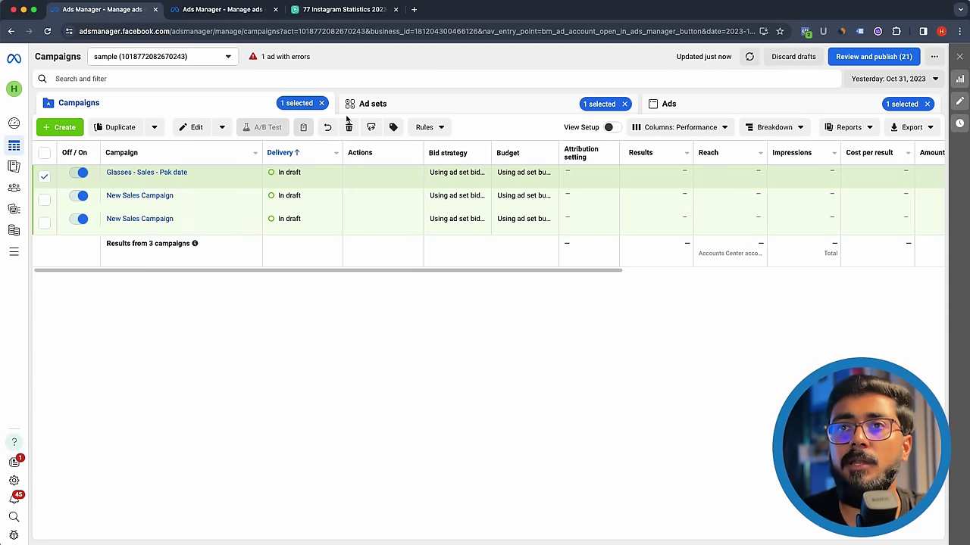
left_click(169, 173)
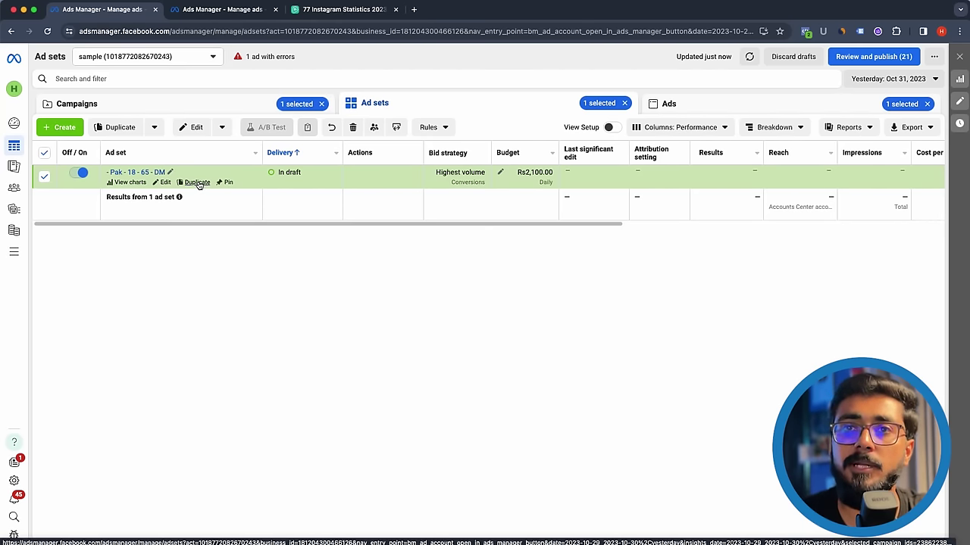
left_click(197, 182)
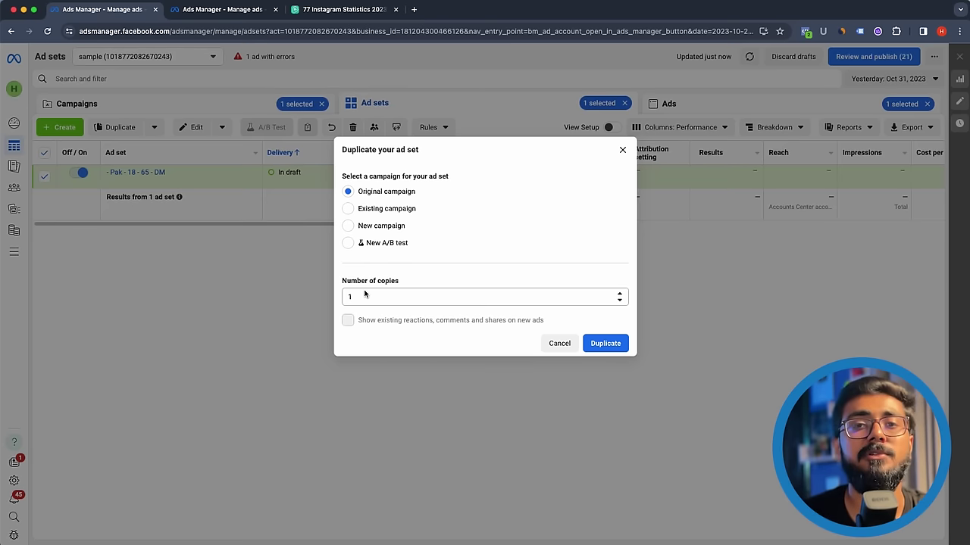
left_click(597, 347)
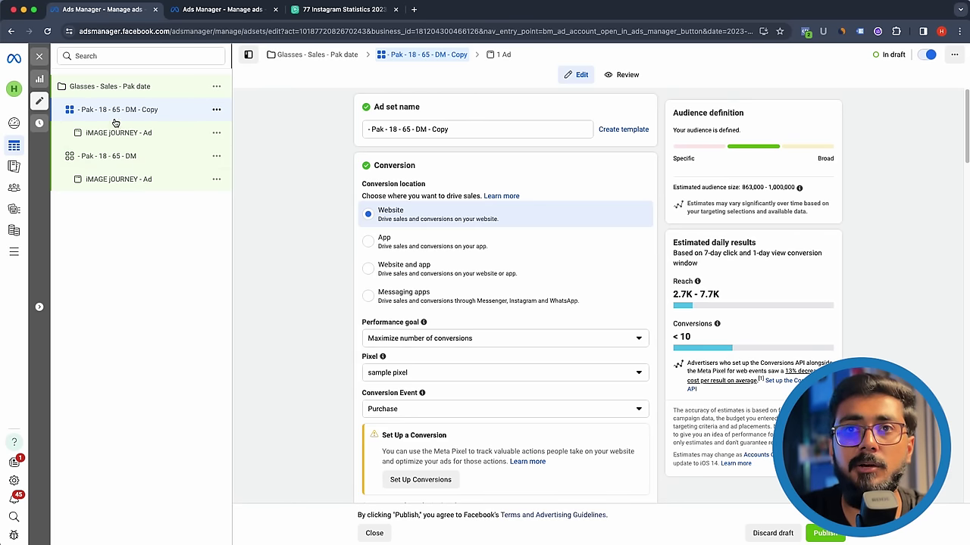
- Rename the duplicated ad set as "- Pak - 18 - 65 - SMM"
left_click(433, 129)
key("BackSpace")
key("BackSpace")
key("BackSpace")
key("BackSpace")
key("BackSpace")
key("BackSpace")
type("SMMM")
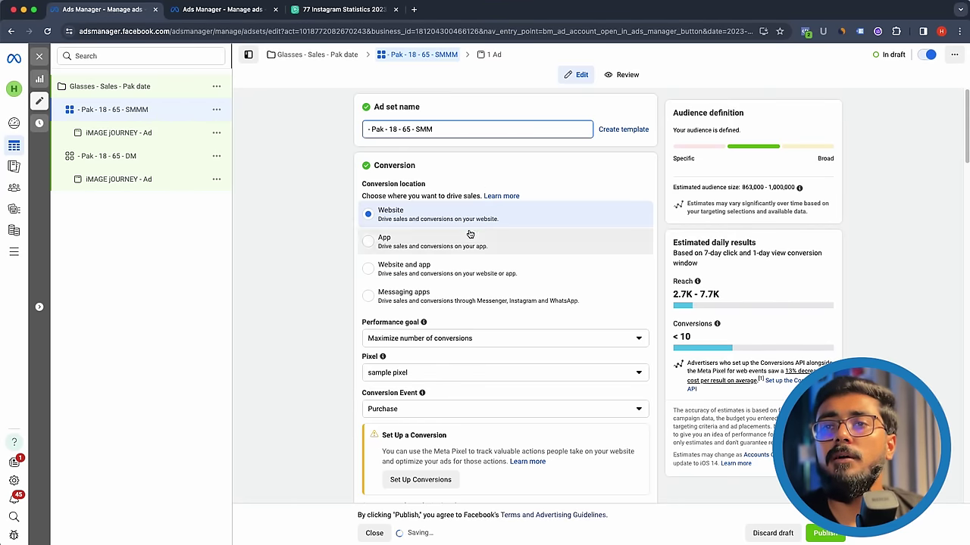
- Replace the Digital marketing interest with Social media marketing in the detailed targeting of the "- Pak - 18 - 65 - SMM" ad set
scroll(473, 250, "down", 15)
scroll(467, 335, "down", 8)
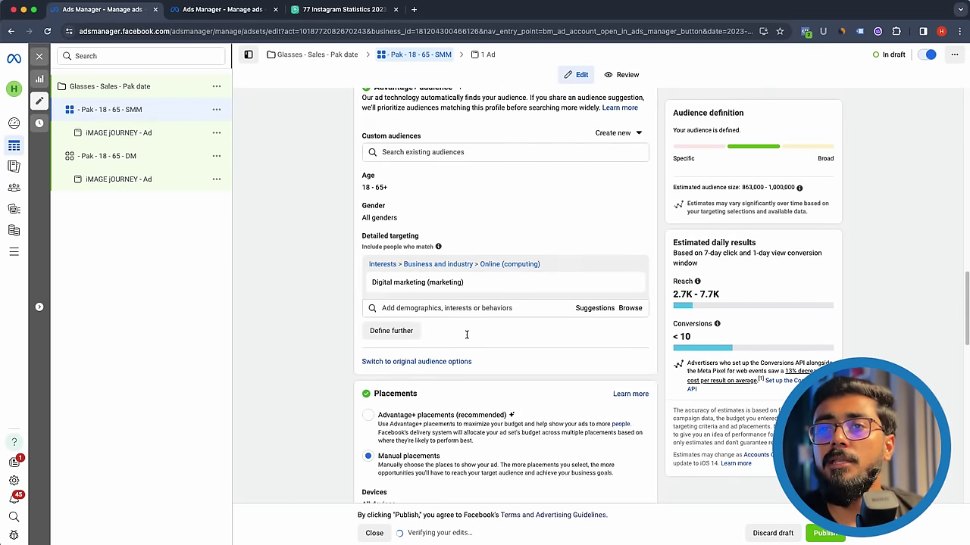
scroll(468, 337, "up", 6)
scroll(468, 337, "up", 2)
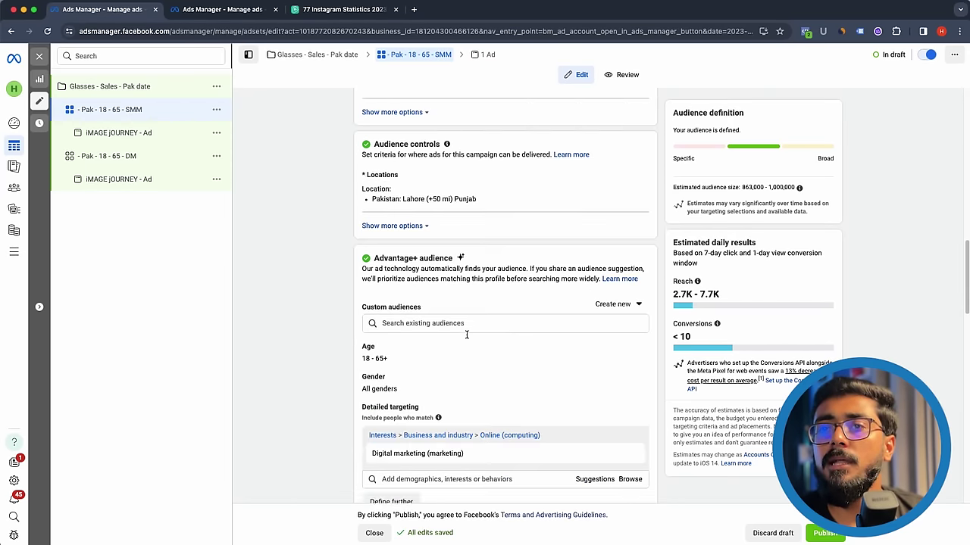
scroll(455, 287, "down", 3)
left_click(409, 253)
left_click(409, 274)
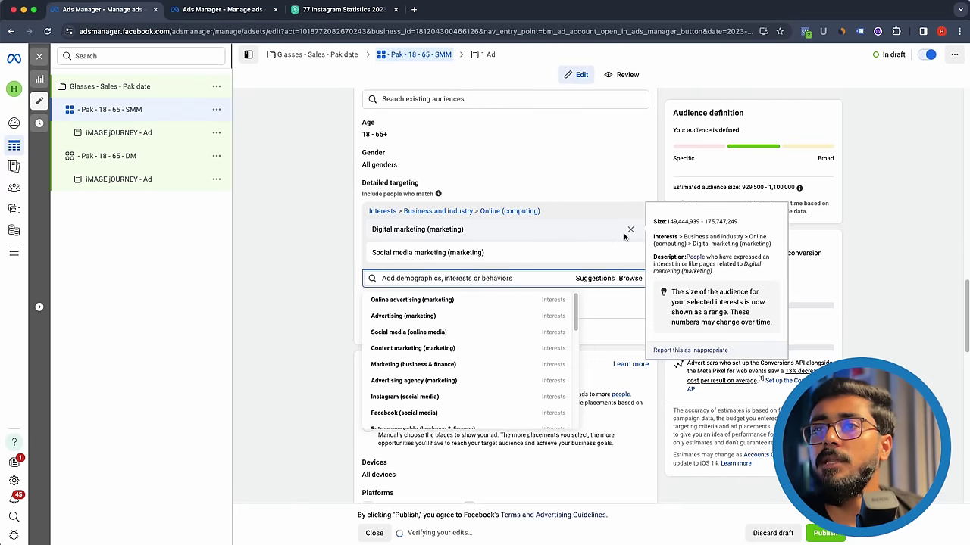
left_click(630, 229)
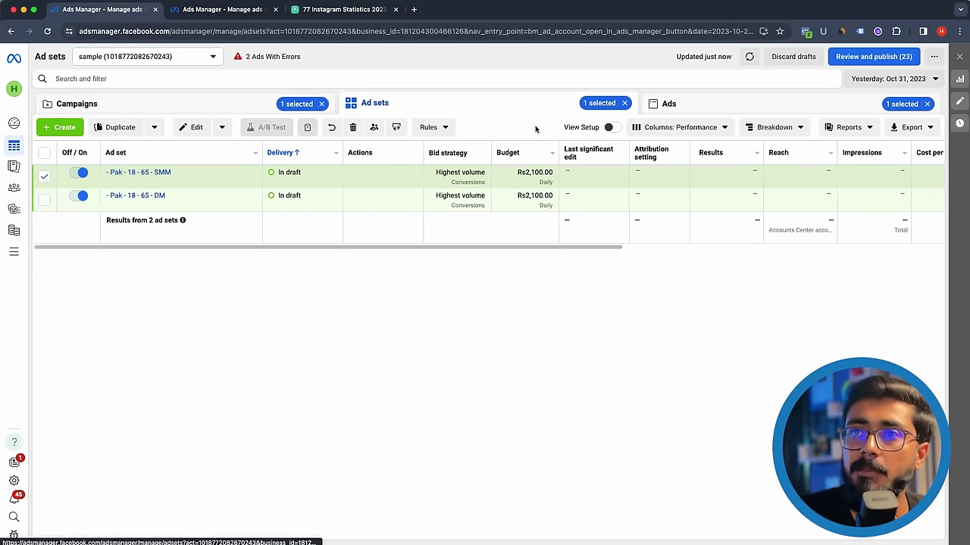
- Close the ad set editor and duplicate the "iMAGE jOURNEY - Ad" ad within the "- Pak - 18 - 65 - SMM" ad set
left_click(669, 106)
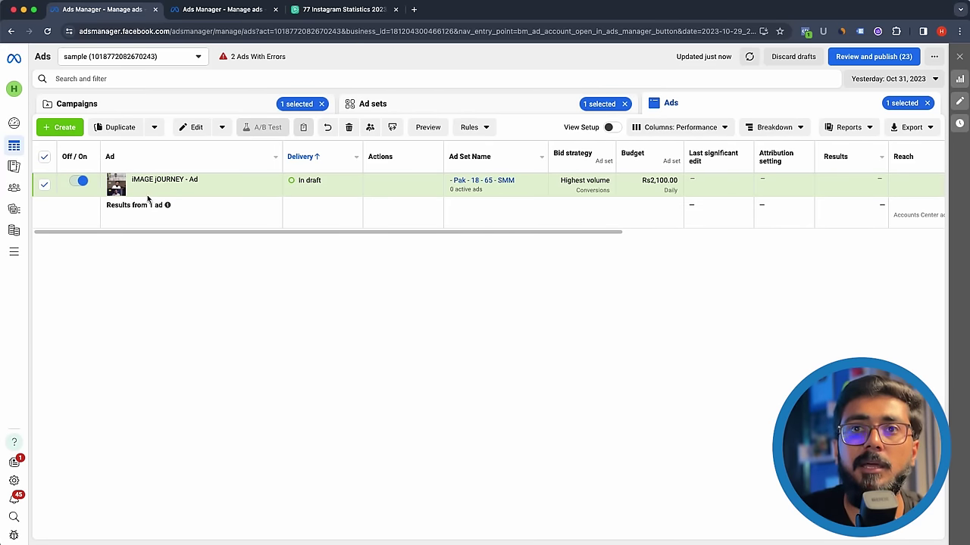
left_click(146, 106)
key("alt+2")
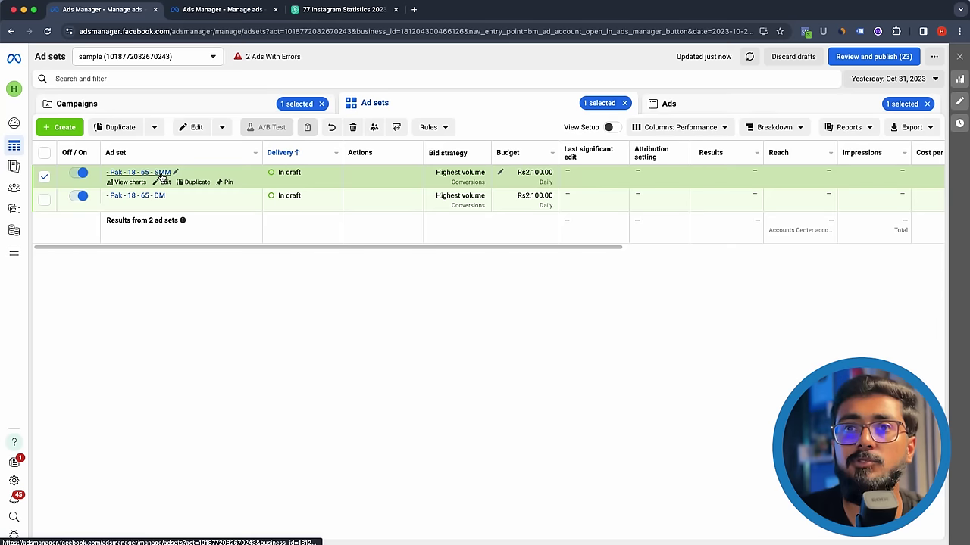
left_click(680, 107)
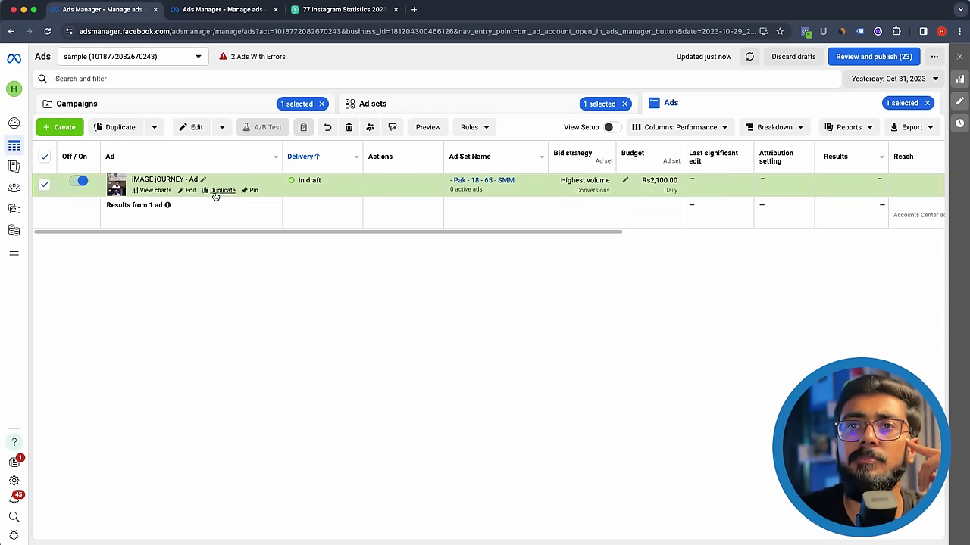
left_click(215, 195)
left_click(606, 343)
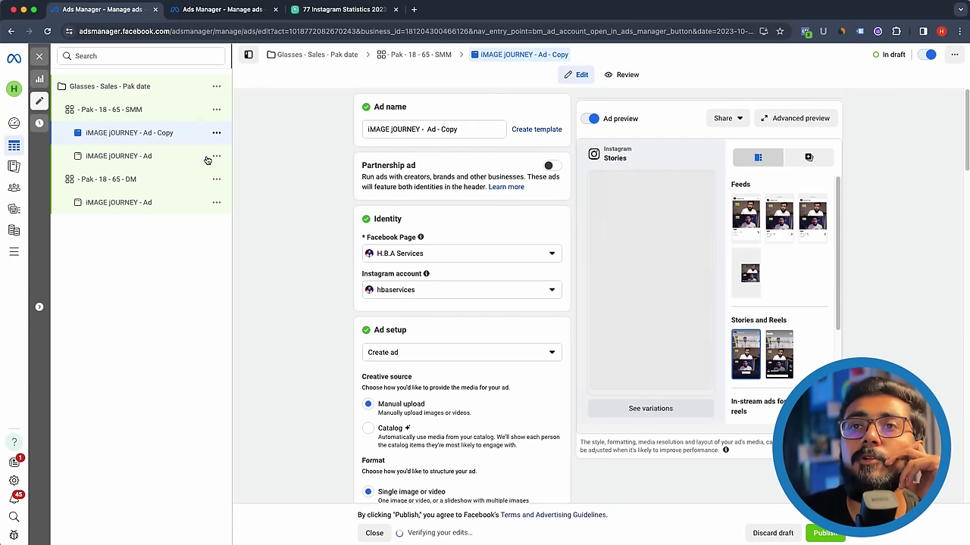
- Remove the existing media from the ad creative of "iMAGE jOURNEY - Ad - Copy"
scroll(404, 355, "down", 10)
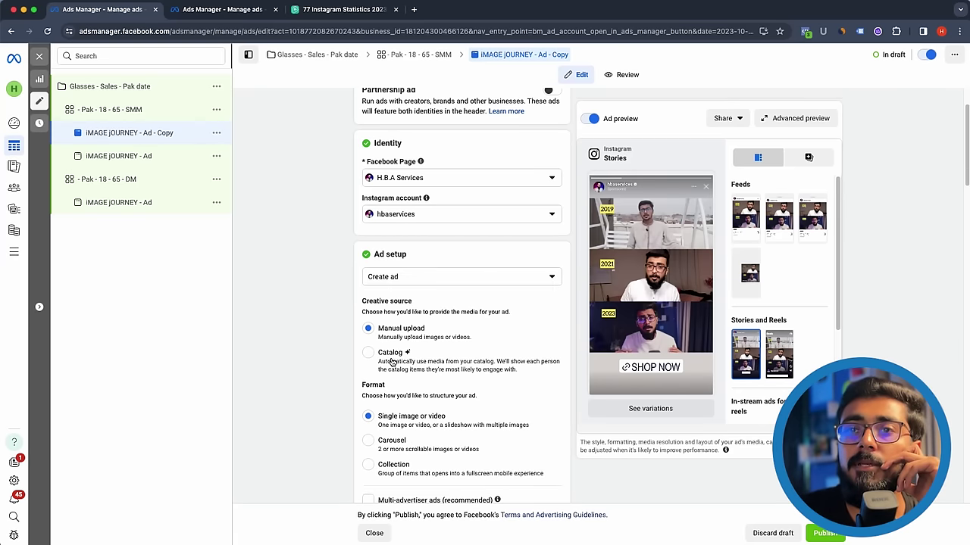
scroll(413, 409, "up", 6)
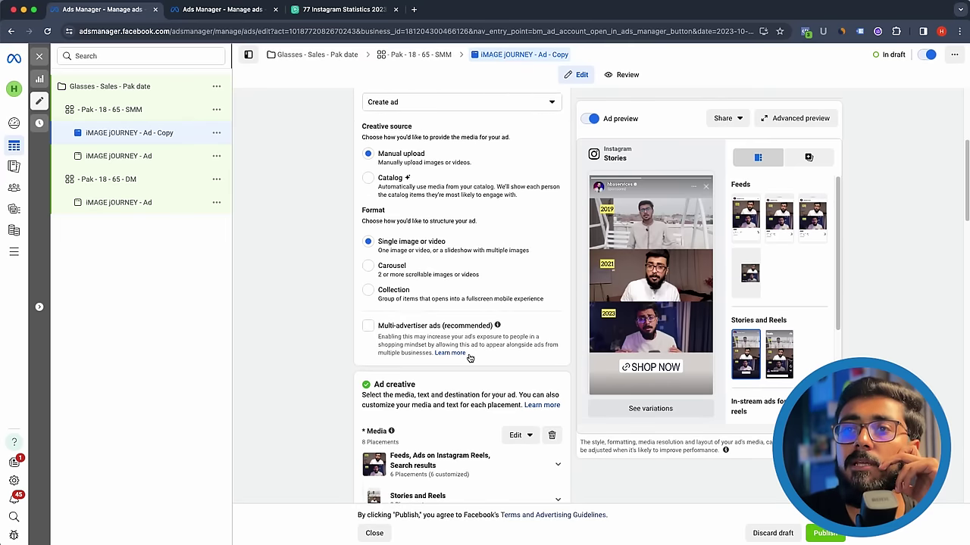
scroll(454, 341, "down", 7)
left_click(552, 232)
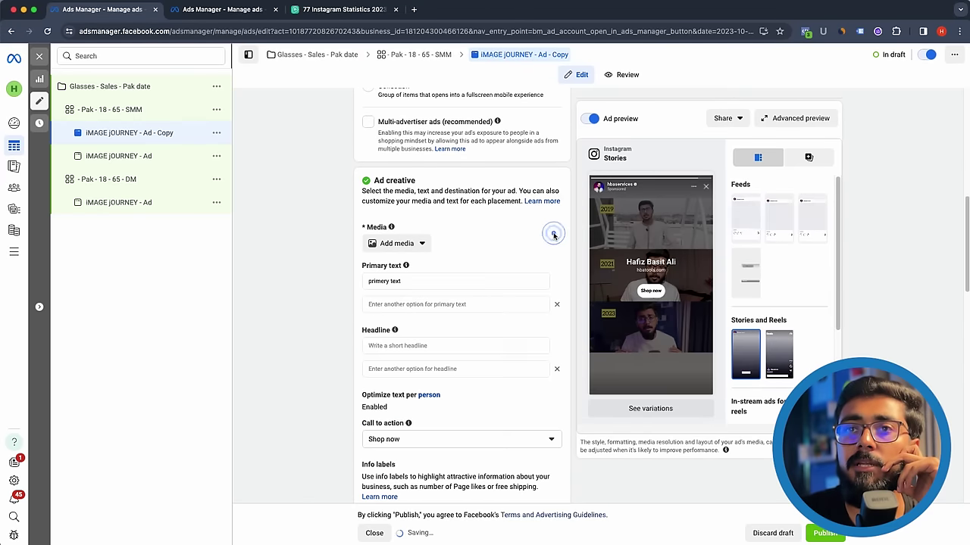
- Add the yellow "JOB CHHOR DO" image as the duplicated ad's media and finish the media setup
left_click(421, 243)
left_click(404, 269)
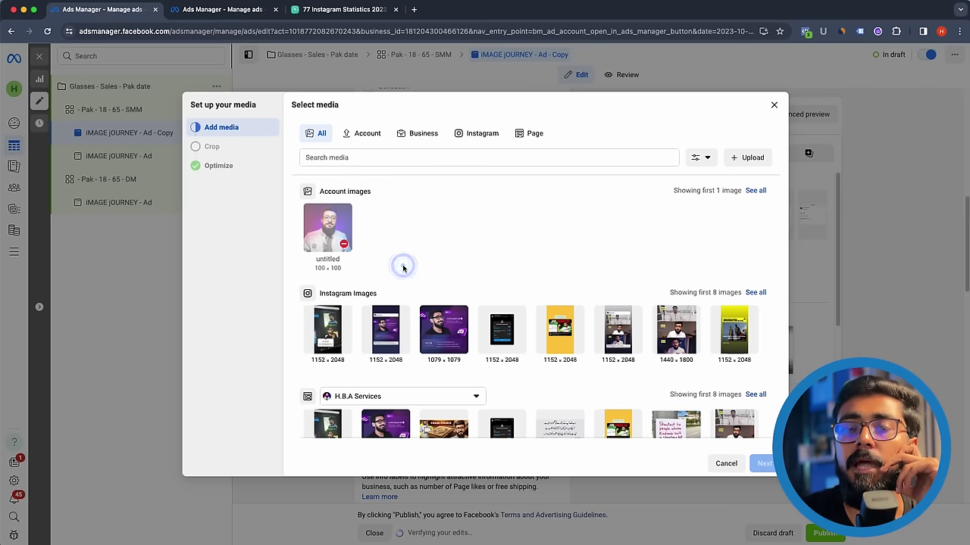
scroll(515, 401, "down", 1)
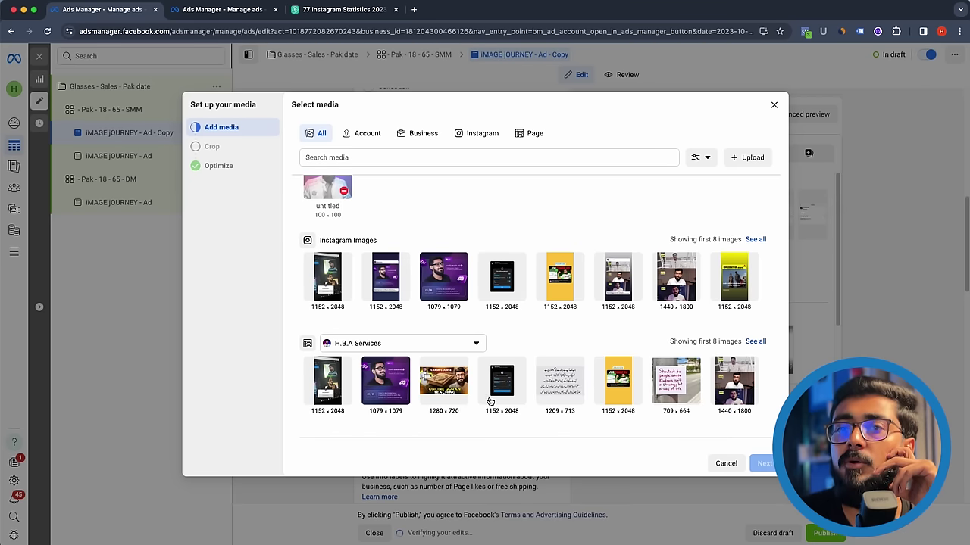
scroll(490, 400, "up", 1)
left_click(381, 386)
left_click(765, 464)
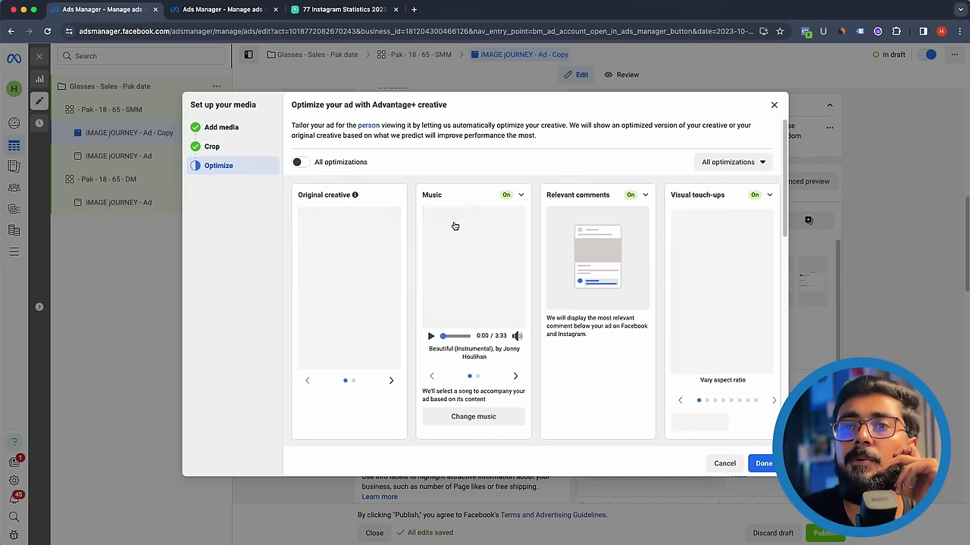
scroll(625, 443, "down", 2)
left_click(763, 464)
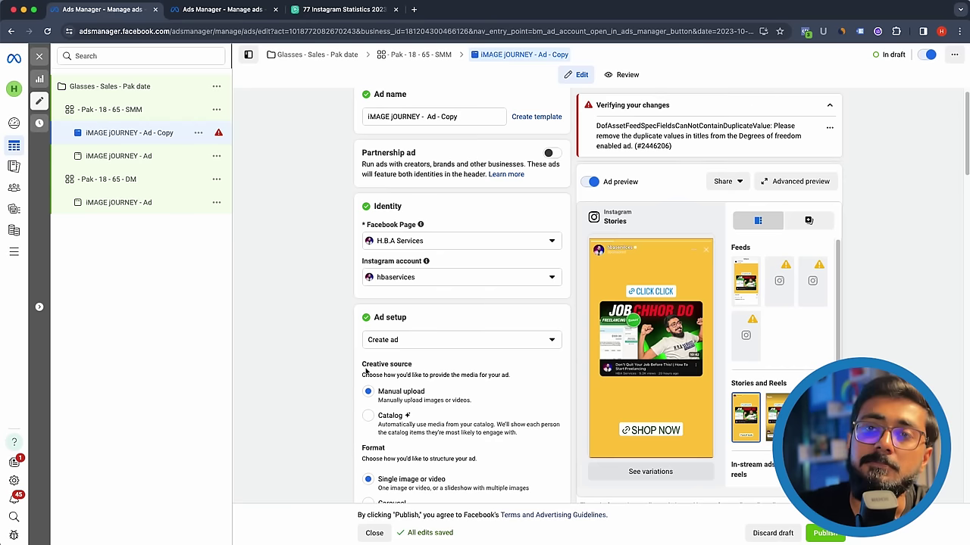
- Change the ad setup of "iMAGE jOURNEY - Ad - Copy" to Use existing post
left_click(420, 345)
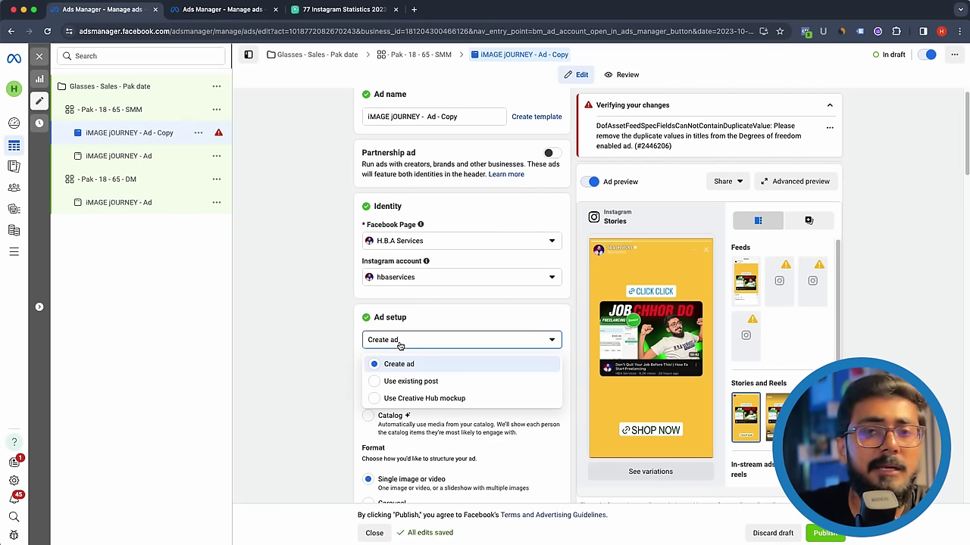
left_click(412, 383)
scroll(394, 372, "down", 3)
scroll(394, 373, "up", 2)
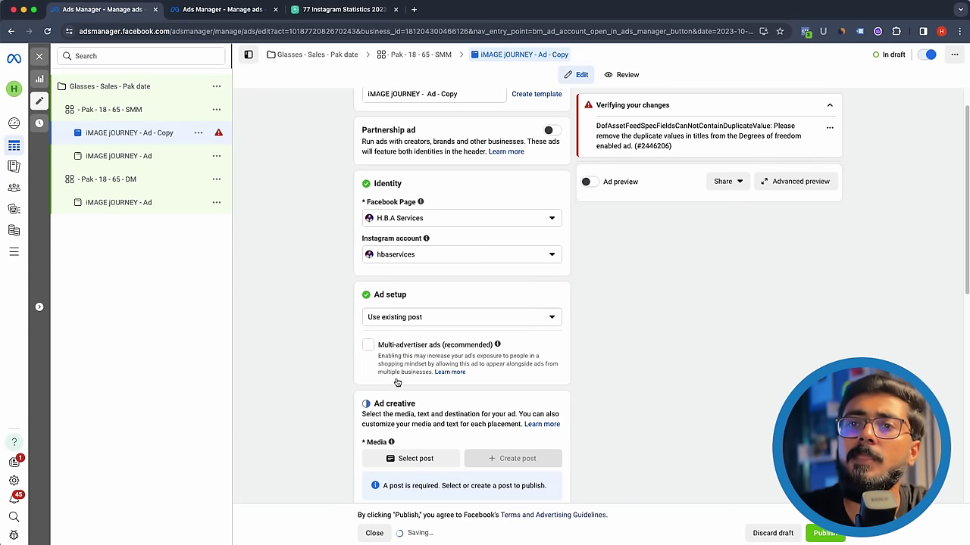
- Select the Facebook video post "Aj He Chor do! | Online Earning is No..." as the duplicated ad's creative
left_click(409, 447)
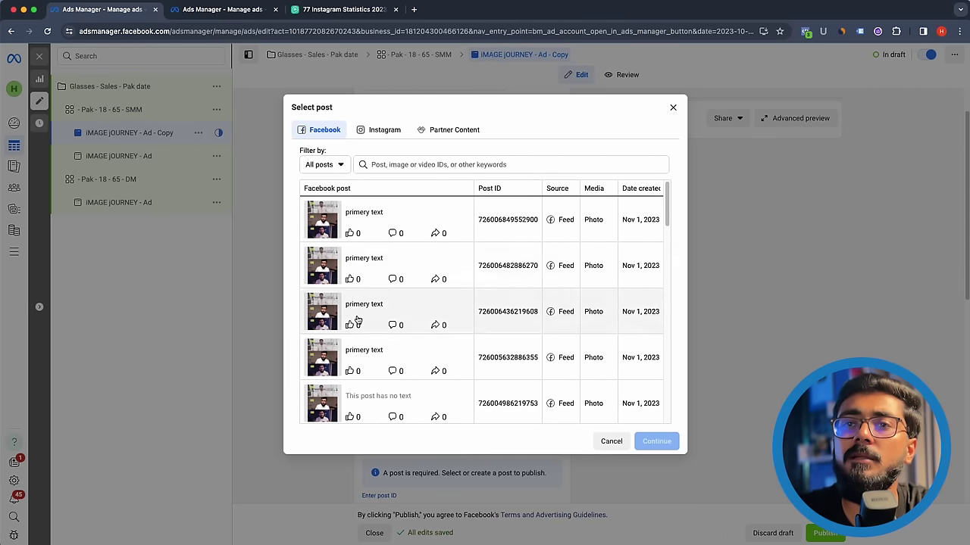
scroll(326, 318, "down", 5)
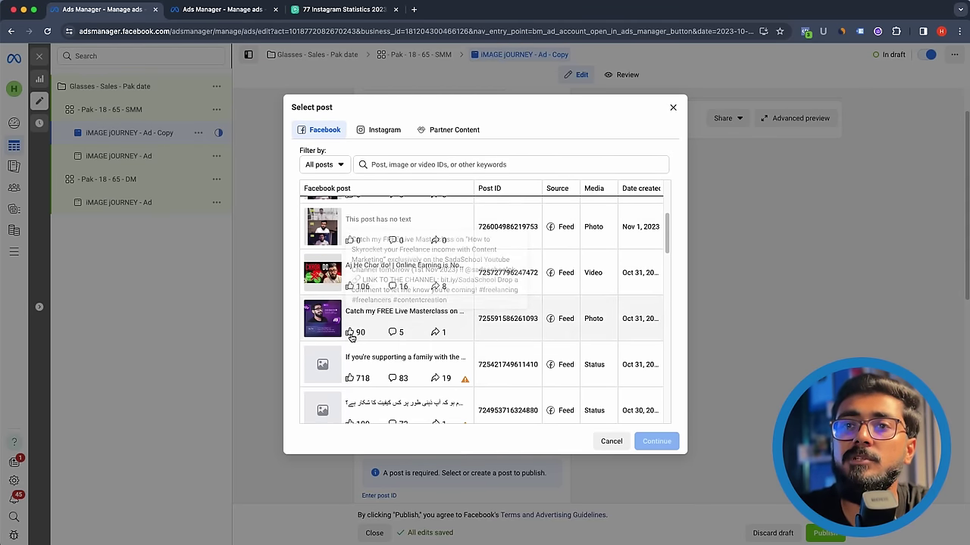
scroll(306, 366, "down", 3)
scroll(306, 365, "up", 4)
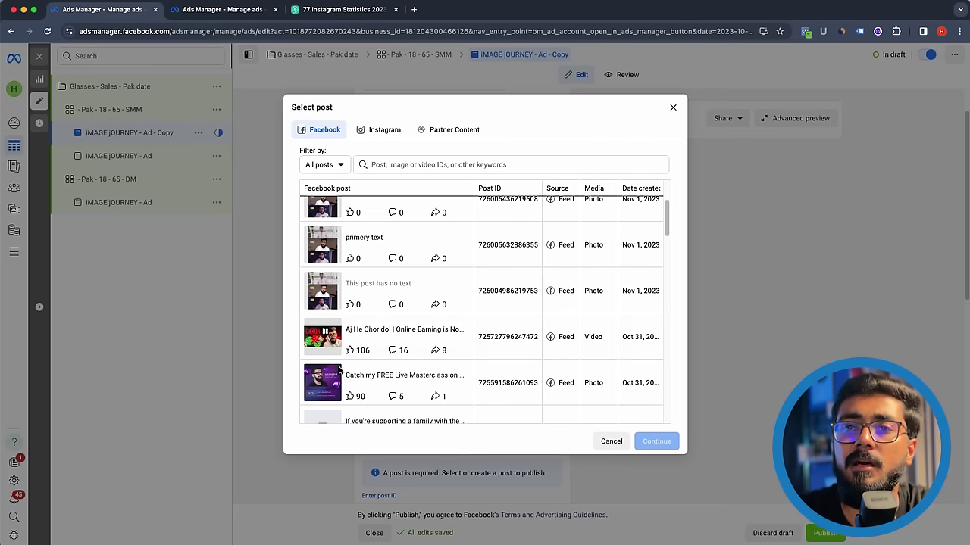
left_click(377, 330)
left_click(656, 441)
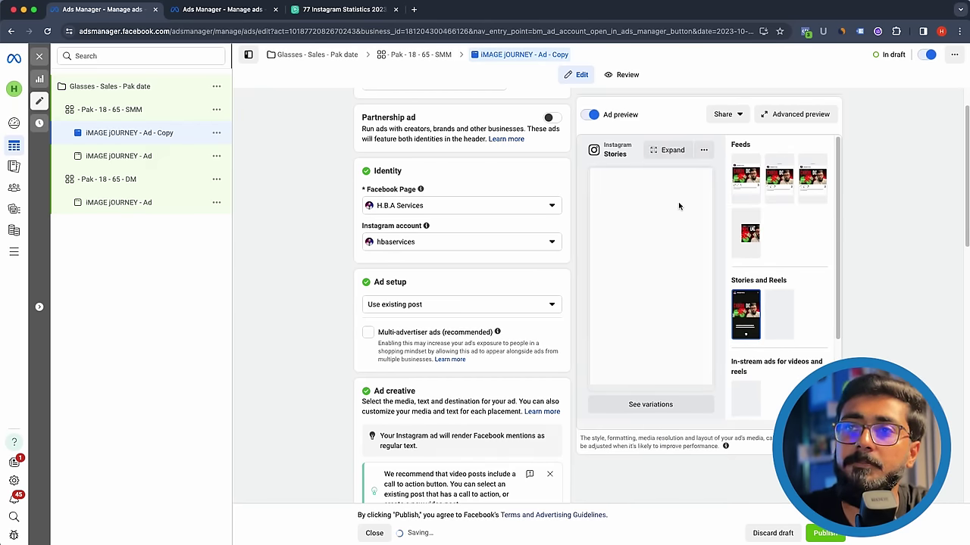
- Compare the original ad's setup options with the duplicated ad's existing-post creative and its Instagram Stories preview
left_click(129, 156)
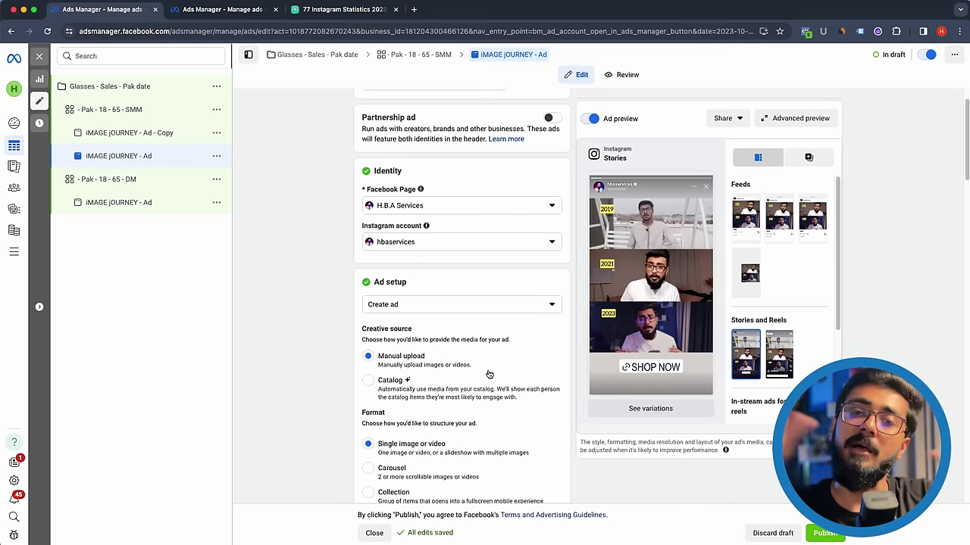
left_click(405, 306)
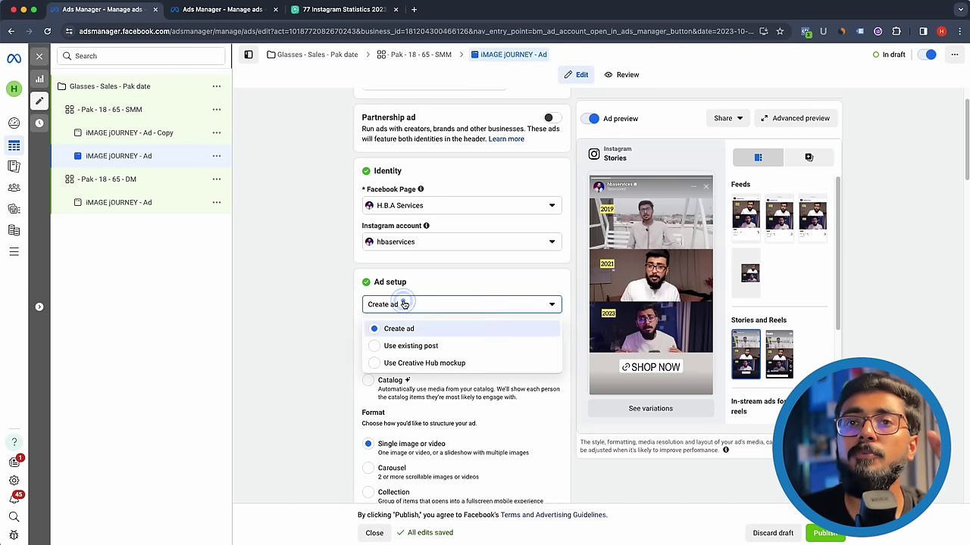
left_click(141, 131)
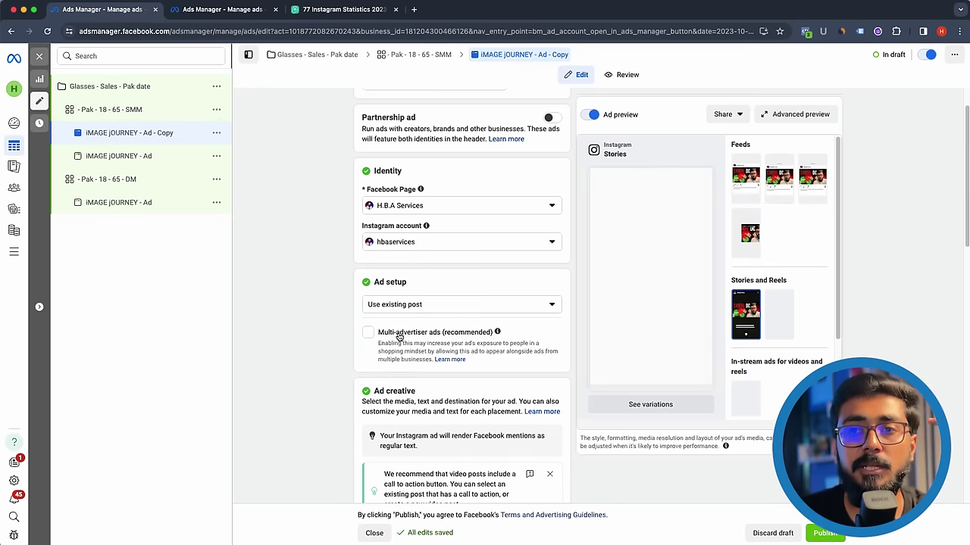
scroll(387, 339, "down", 3)
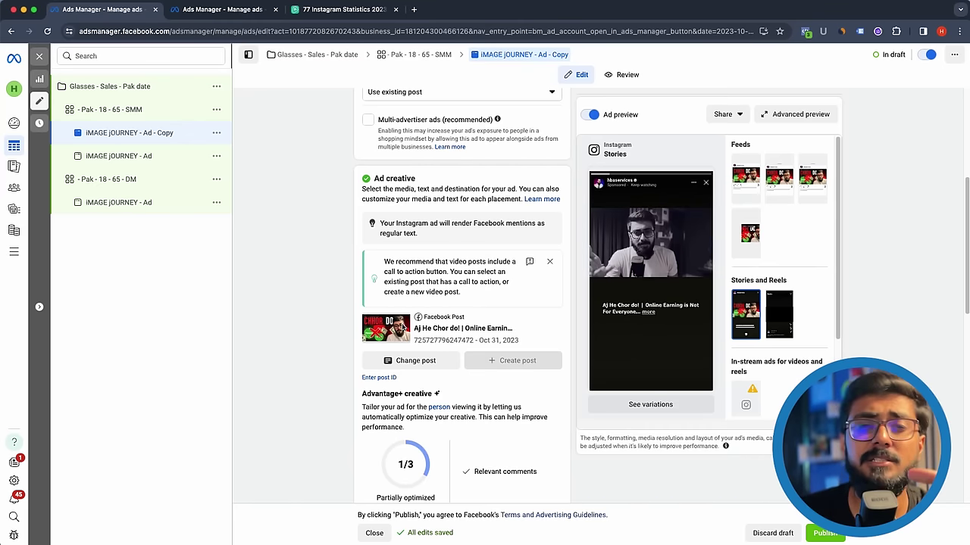
mouse_move(653, 240)
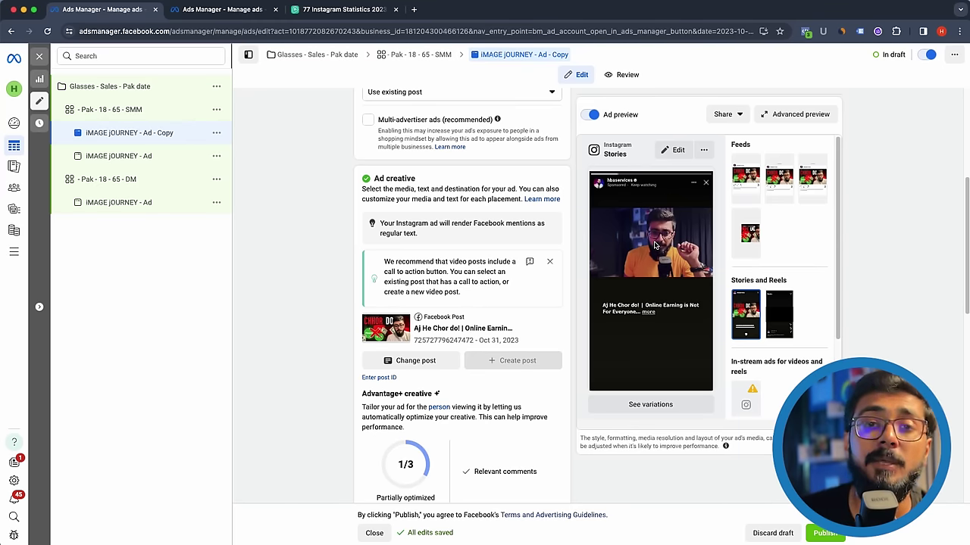